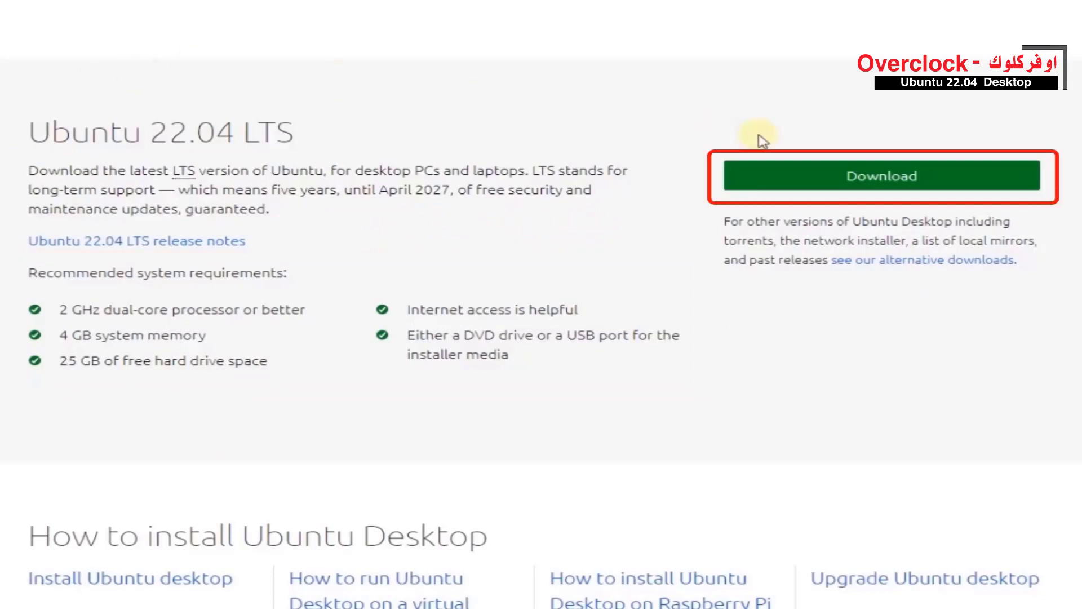
- Download the Ubuntu 22.04 LTS desktop ISO to the IDM Downloads folder
{"action": "left_click", "coordinate": [884, 188]}
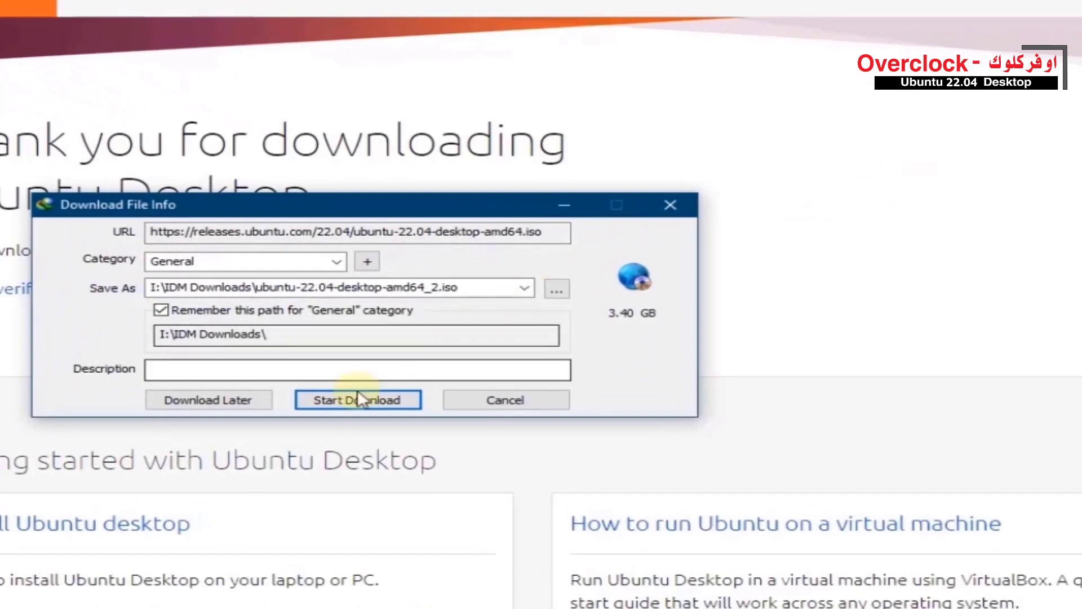
{"action": "left_click", "coordinate": [337, 403]}
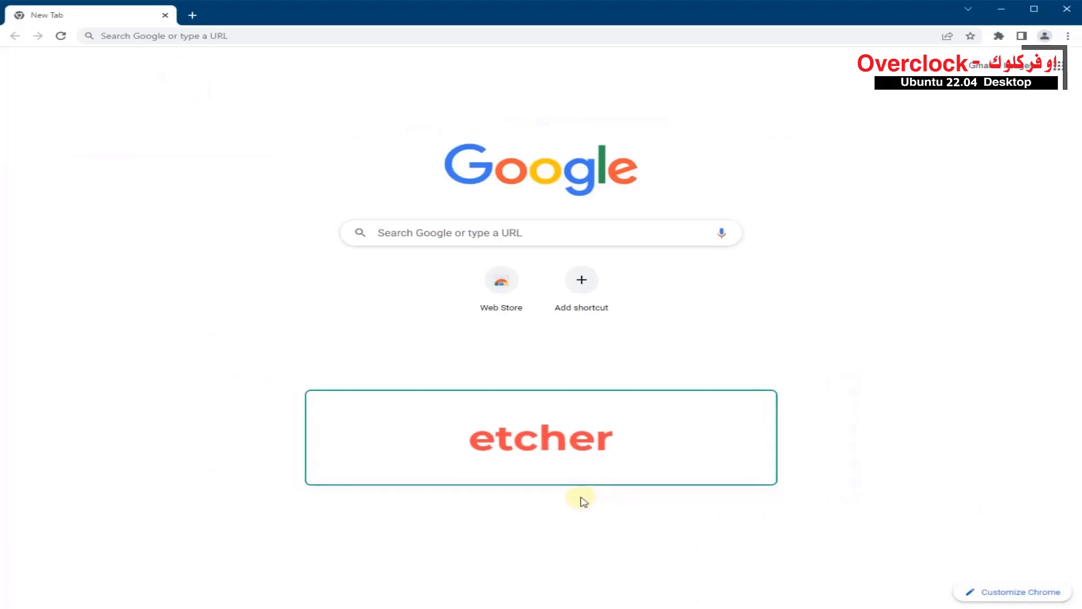
- Search Google for etcher and open the balenaEtcher website at balena.io
{"action": "left_click", "coordinate": [582, 239]}
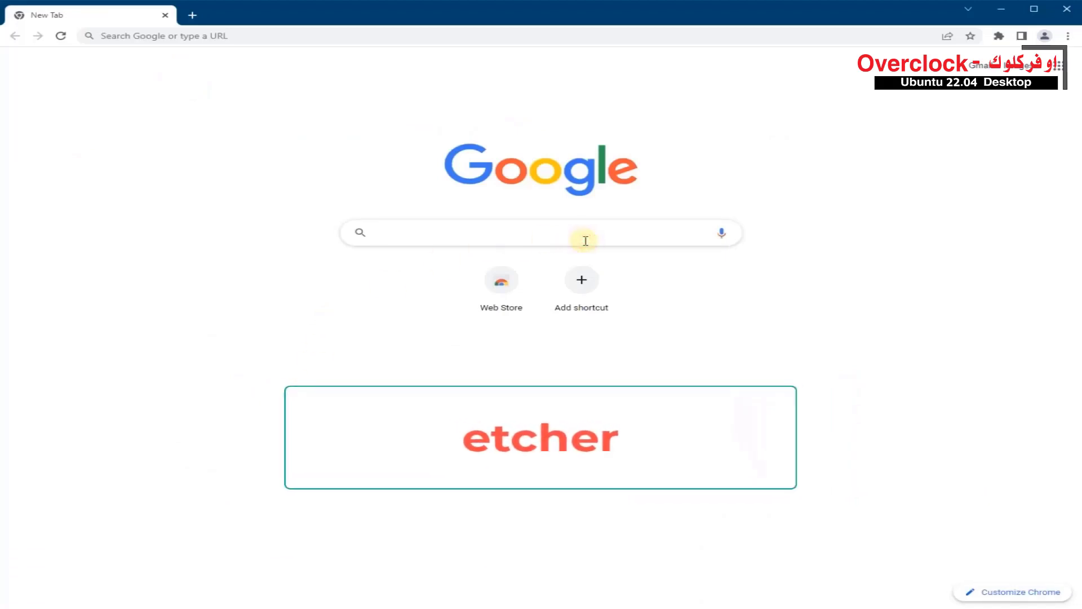
{"action": "type", "text": "etcher"}
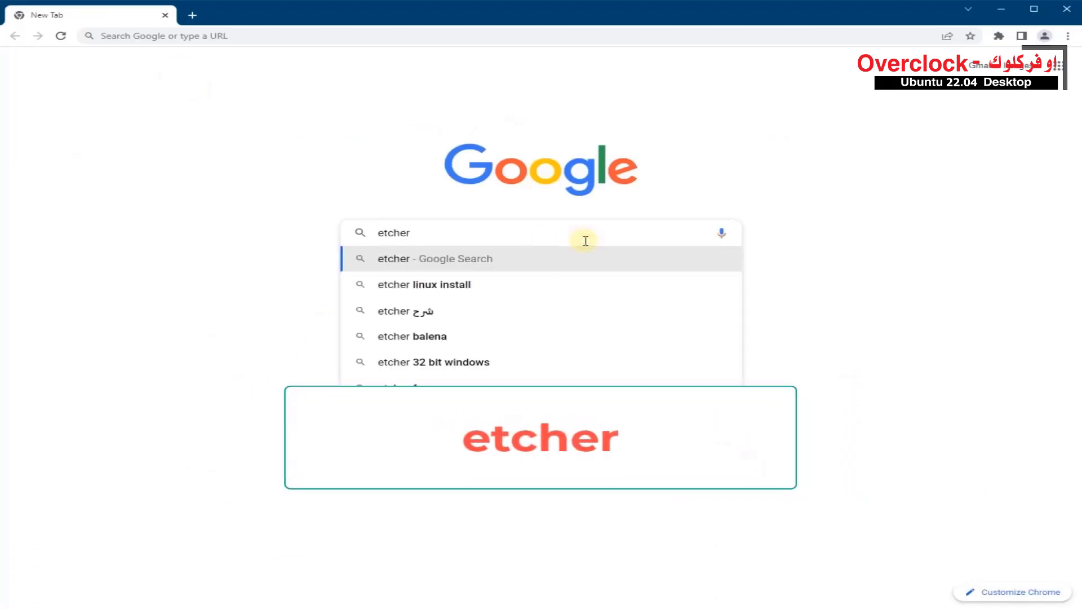
{"action": "key", "text": "Return"}
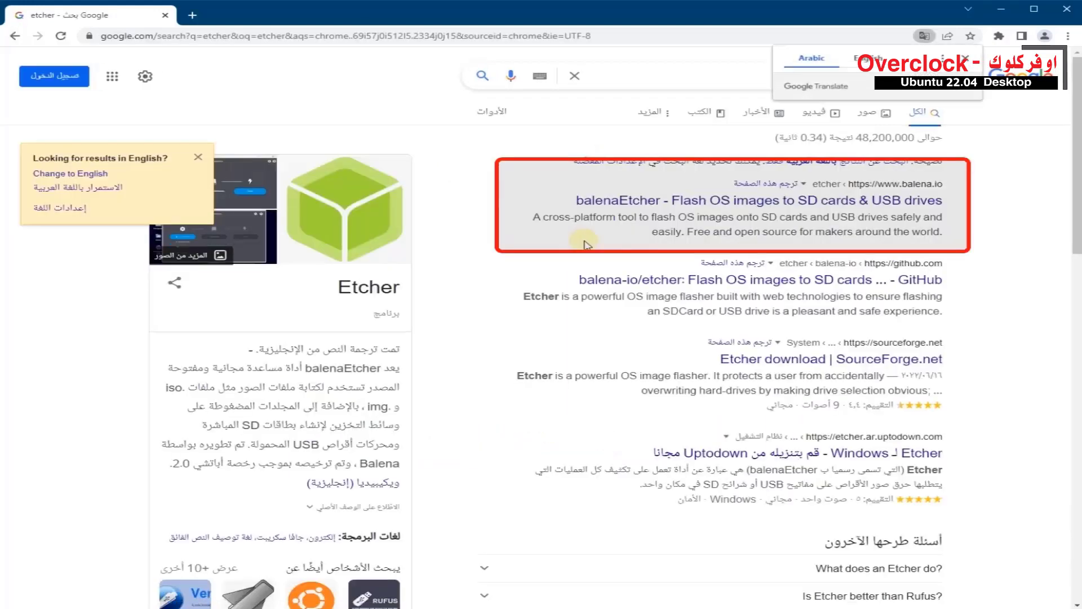
{"action": "left_click", "coordinate": [922, 203]}
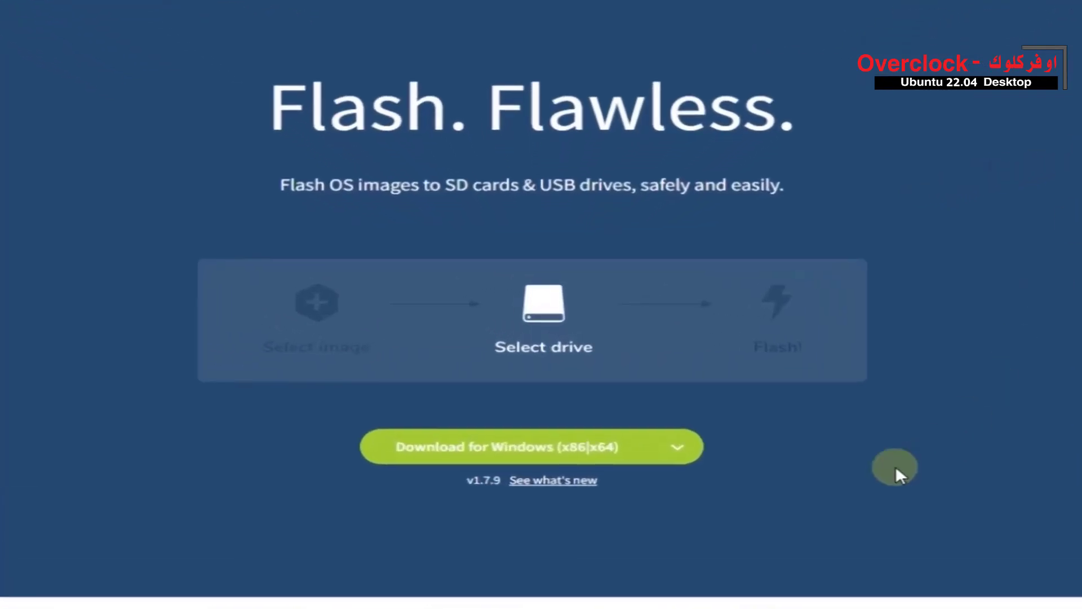
- Download the portable Windows (x86|x64) edition of Etcher and launch the downloaded file
{"action": "left_click", "coordinate": [676, 450]}
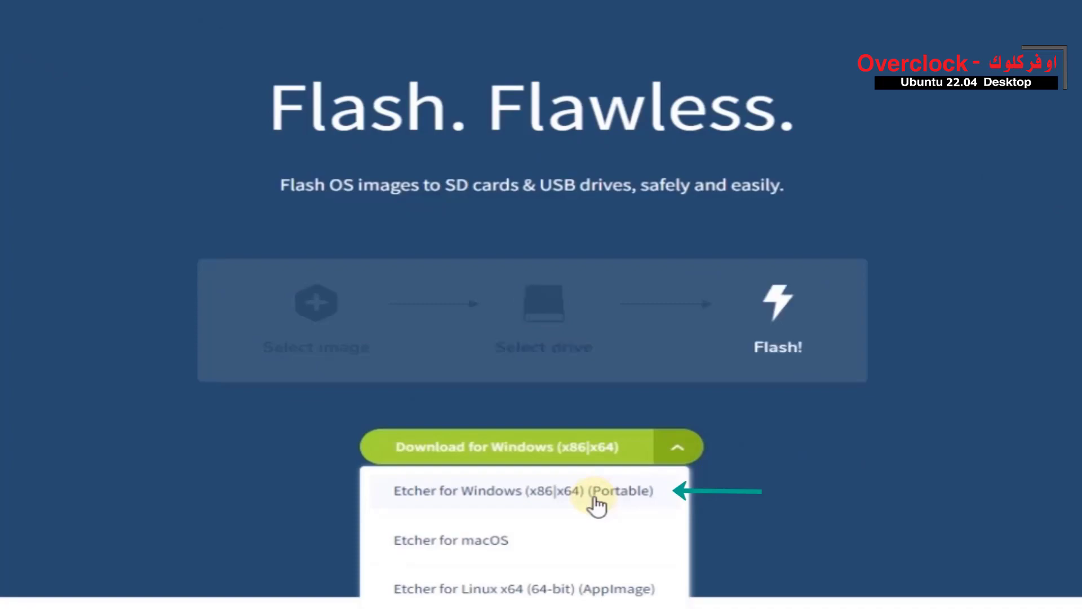
{"action": "left_click", "coordinate": [594, 499]}
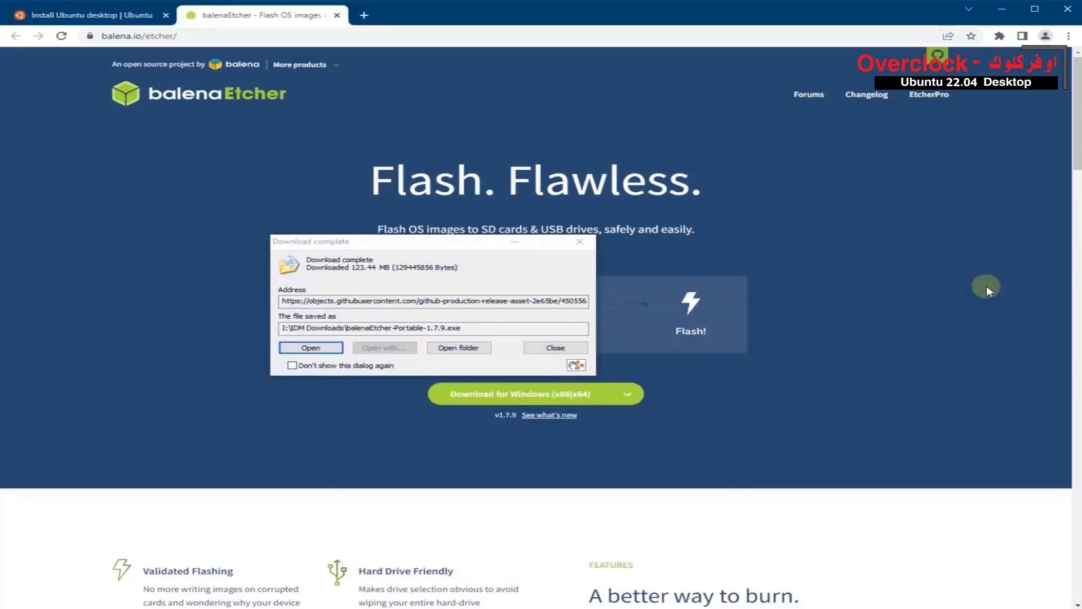
{"action": "left_click_drag", "start_coordinate": [461, 245], "coordinate": [601, 372]}
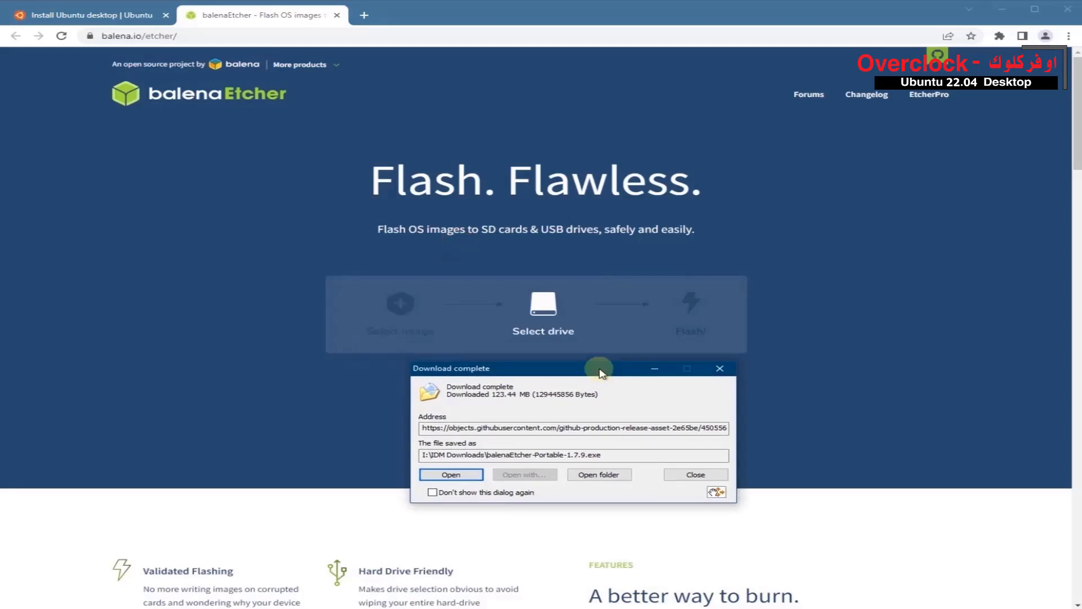
{"action": "left_click", "coordinate": [466, 476]}
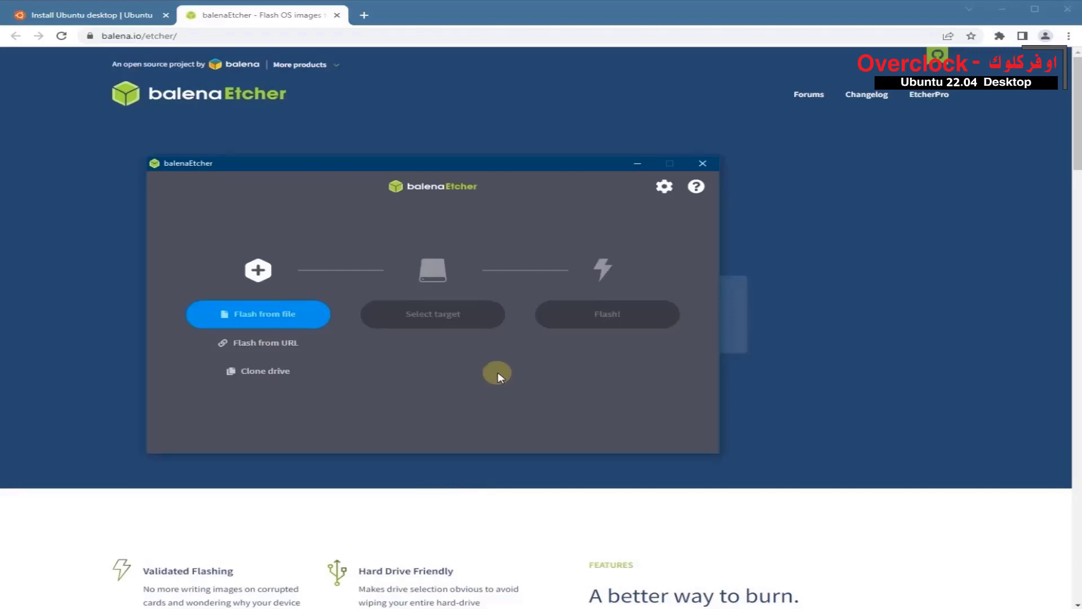
- Flash ubuntu-22.04-desktop-amd64.iso from file onto the Kingston USB device
{"action": "left_click", "coordinate": [261, 318]}
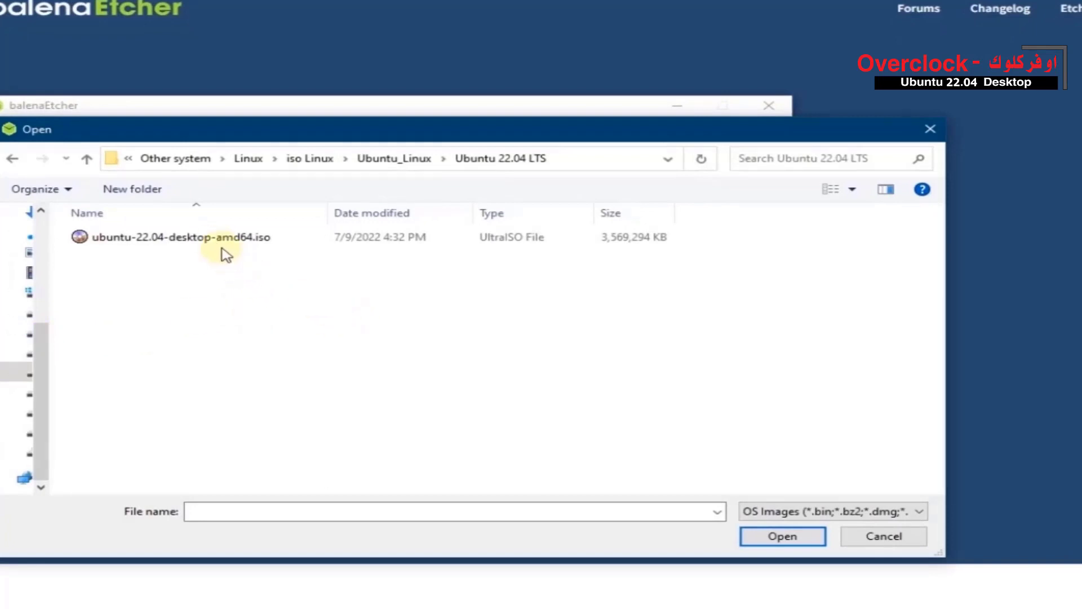
{"action": "double_click", "coordinate": [217, 241]}
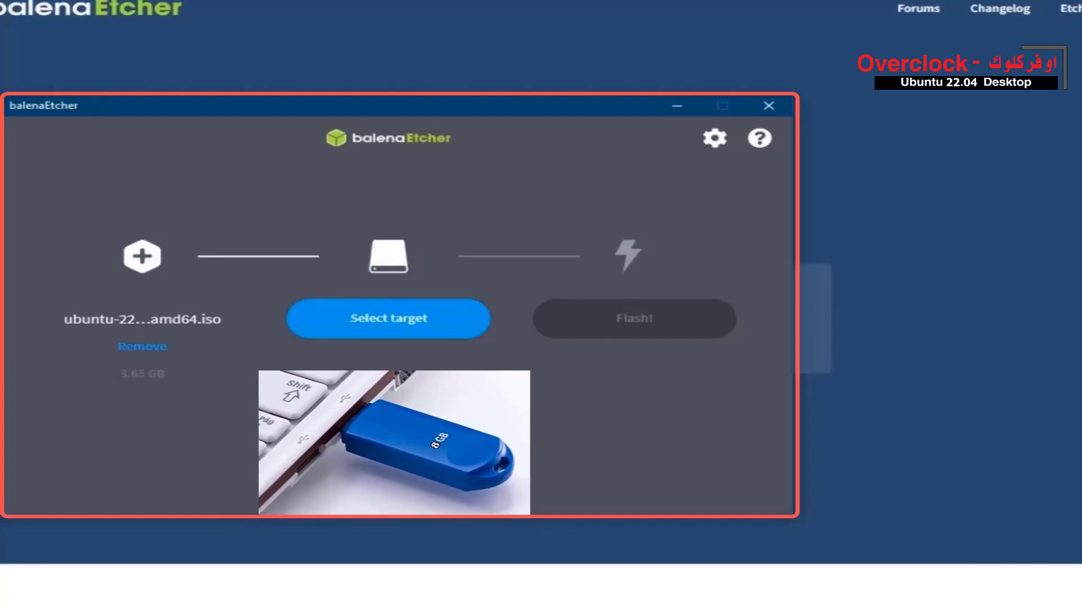
{"action": "left_click", "coordinate": [384, 329]}
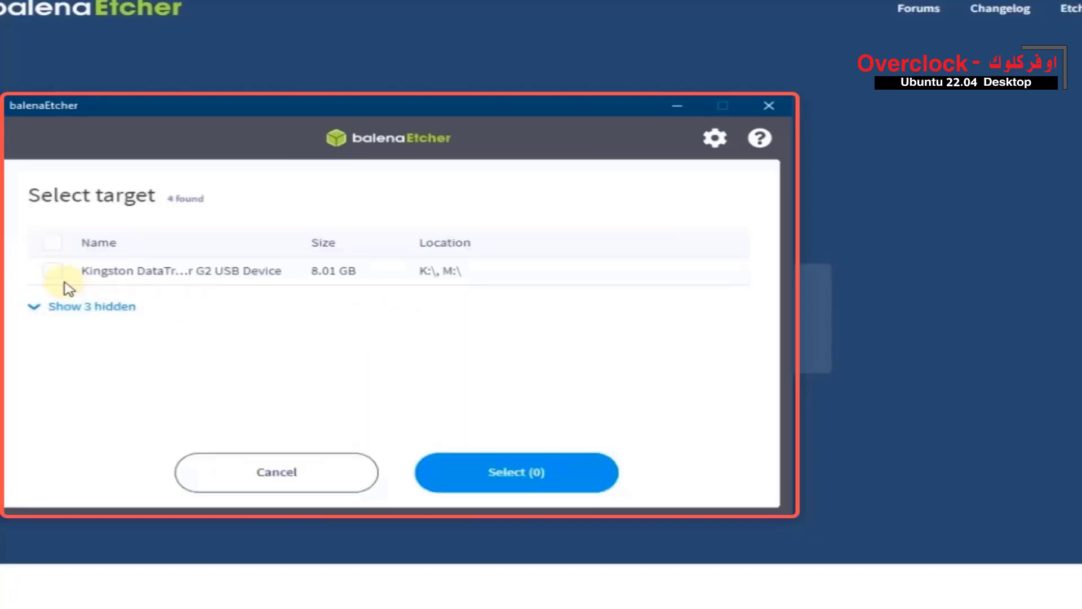
{"action": "left_click", "coordinate": [52, 273]}
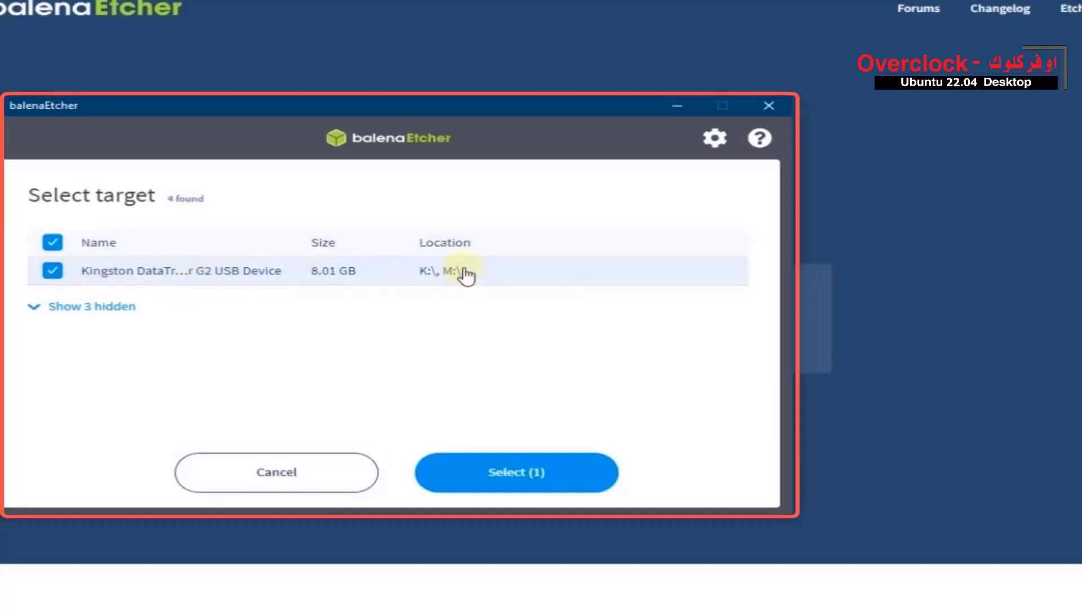
{"action": "left_click", "coordinate": [498, 480]}
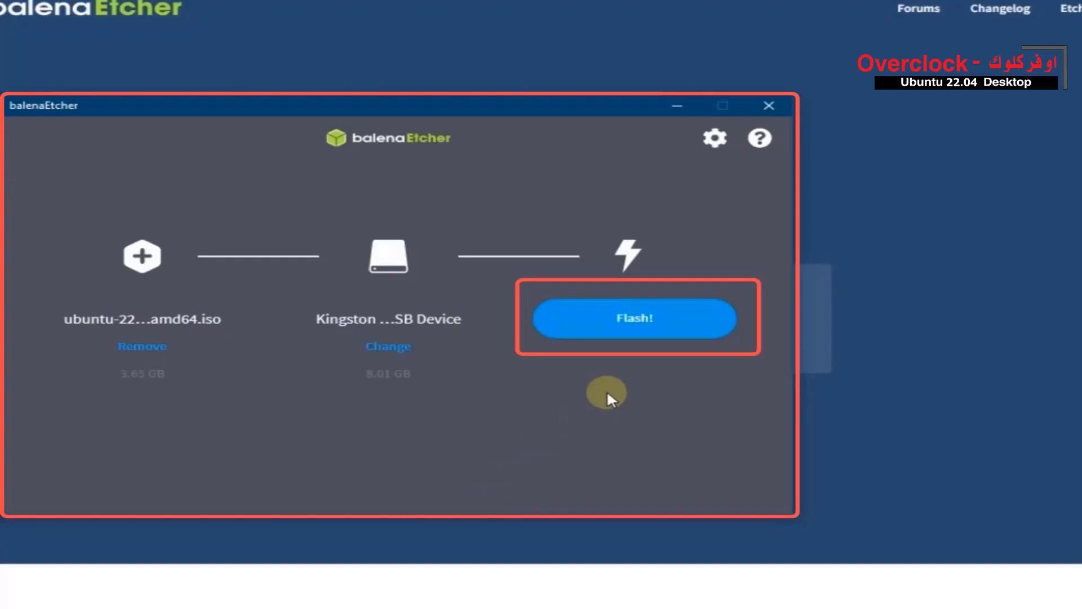
{"action": "left_click", "coordinate": [689, 332]}
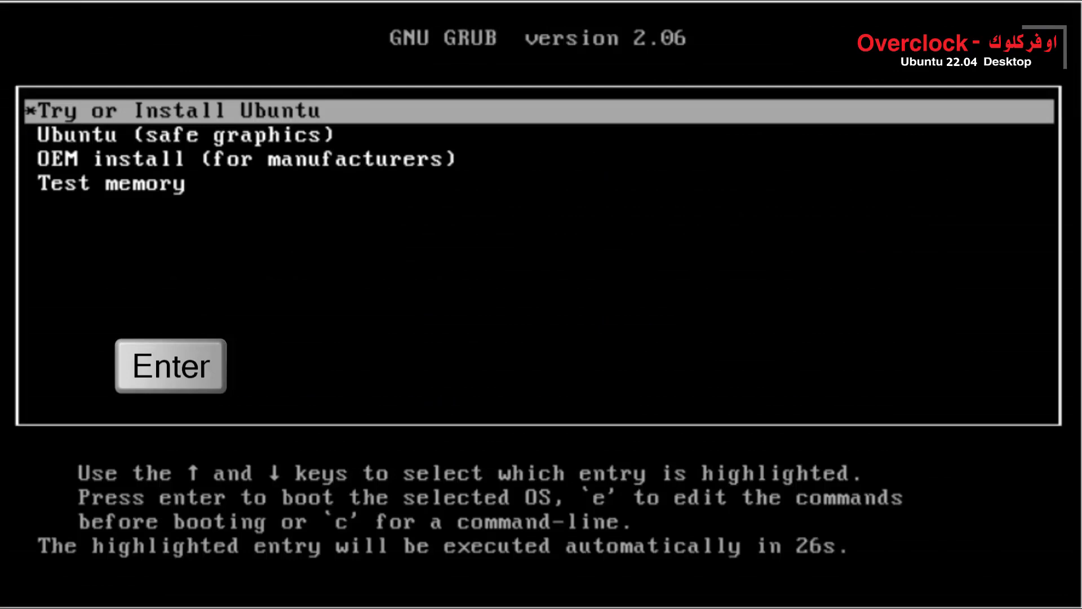
- Boot the Try or Install Ubuntu entry and start the Ubuntu installation with Arabic (عربي) as the language
{"action": "key", "text": "Return"}
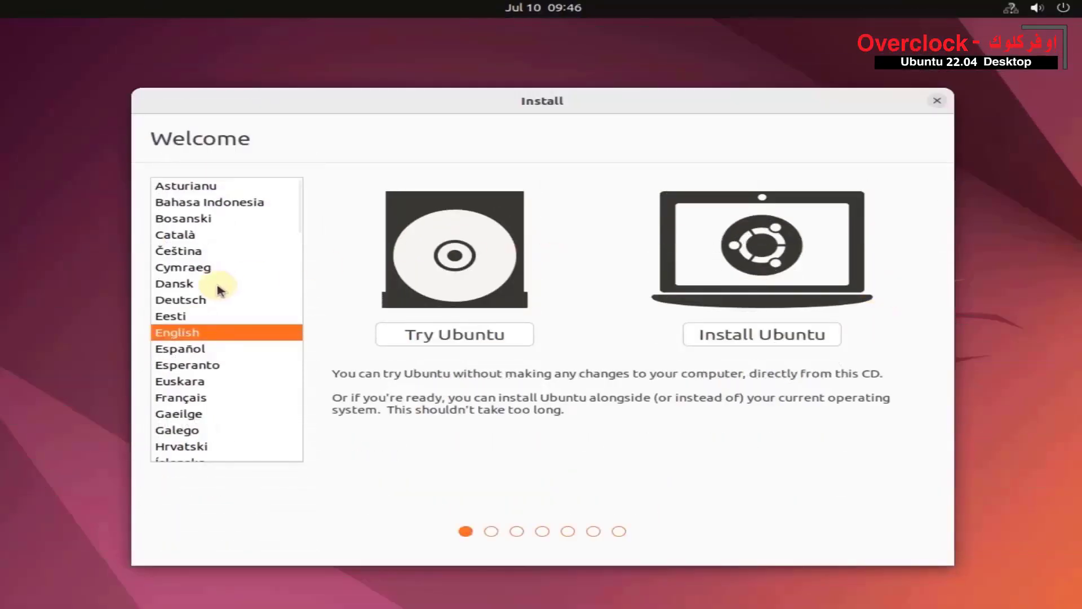
{"action": "scroll", "coordinate": [234, 307], "scroll_direction": "down", "scroll_amount": 7}
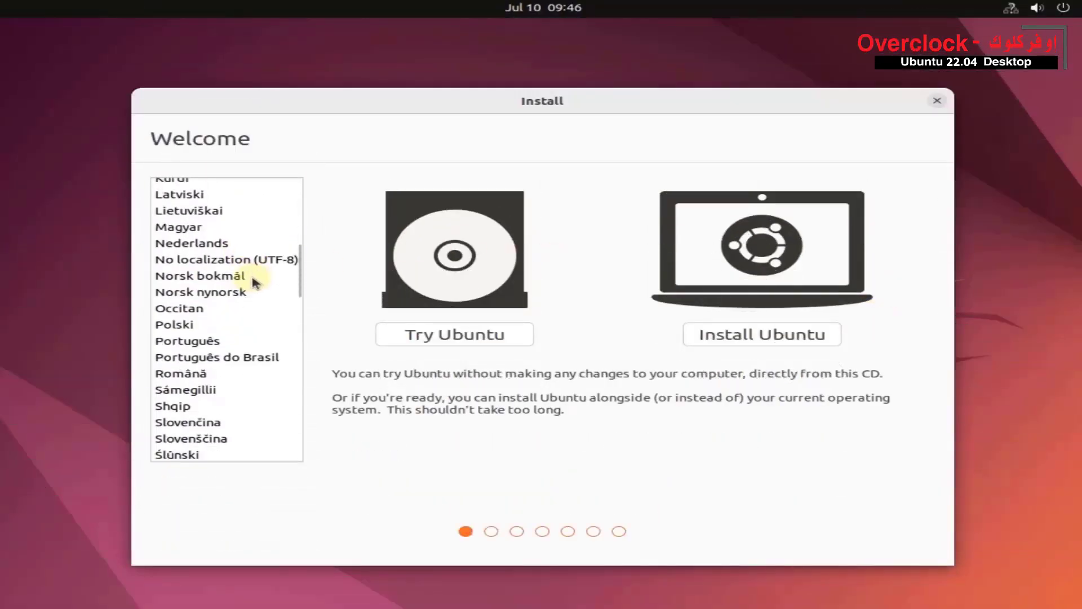
{"action": "scroll", "coordinate": [288, 283], "scroll_direction": "down", "scroll_amount": 5}
{"action": "left_click", "coordinate": [301, 296]}
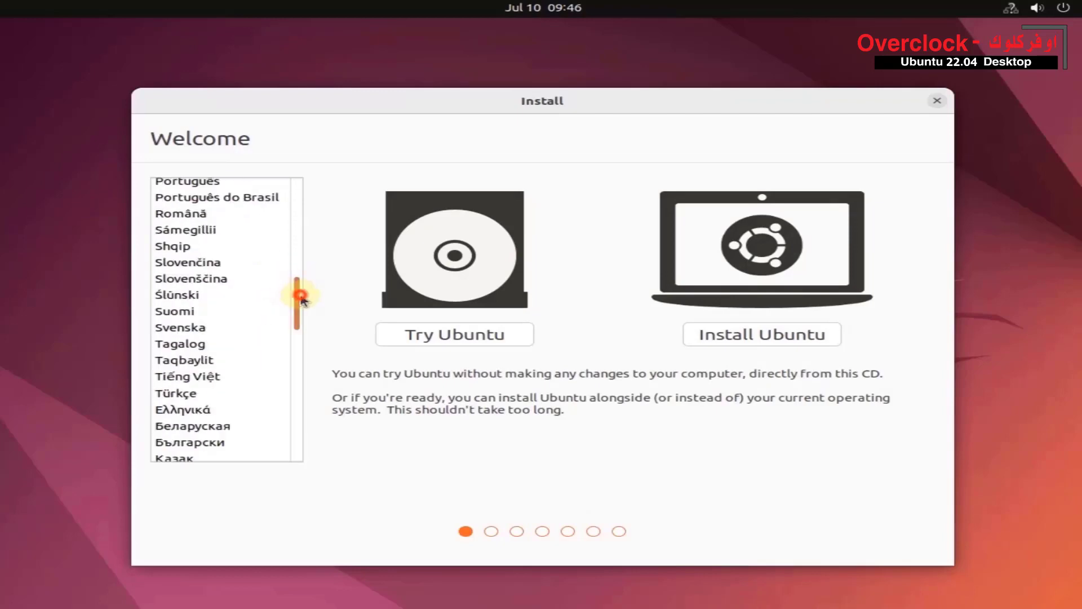
{"action": "left_click_drag", "start_coordinate": [301, 295], "coordinate": [300, 364]}
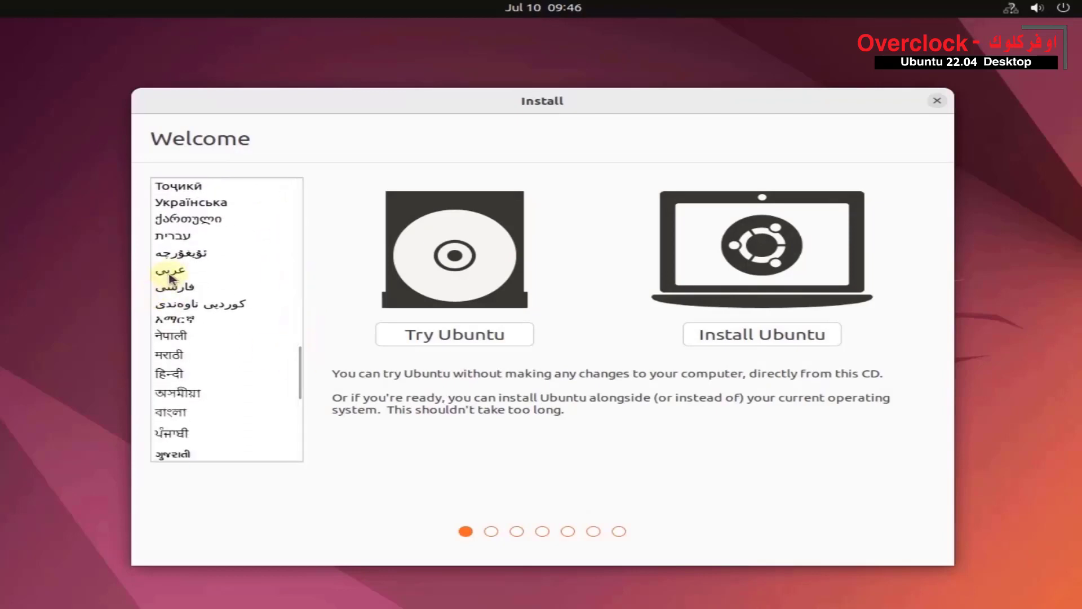
{"action": "left_click", "coordinate": [170, 273]}
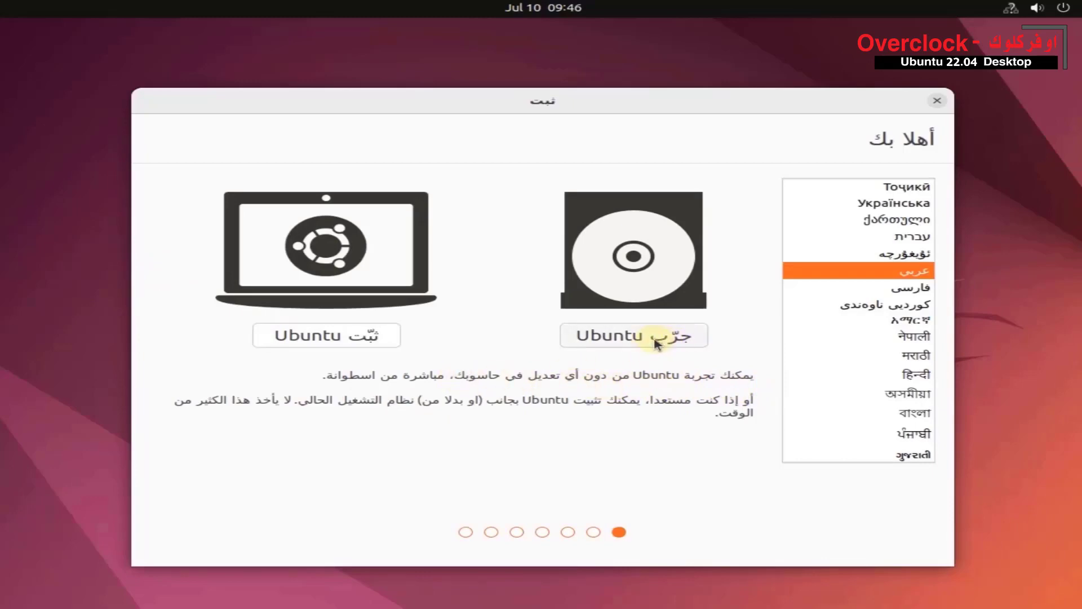
{"action": "left_click", "coordinate": [303, 338]}
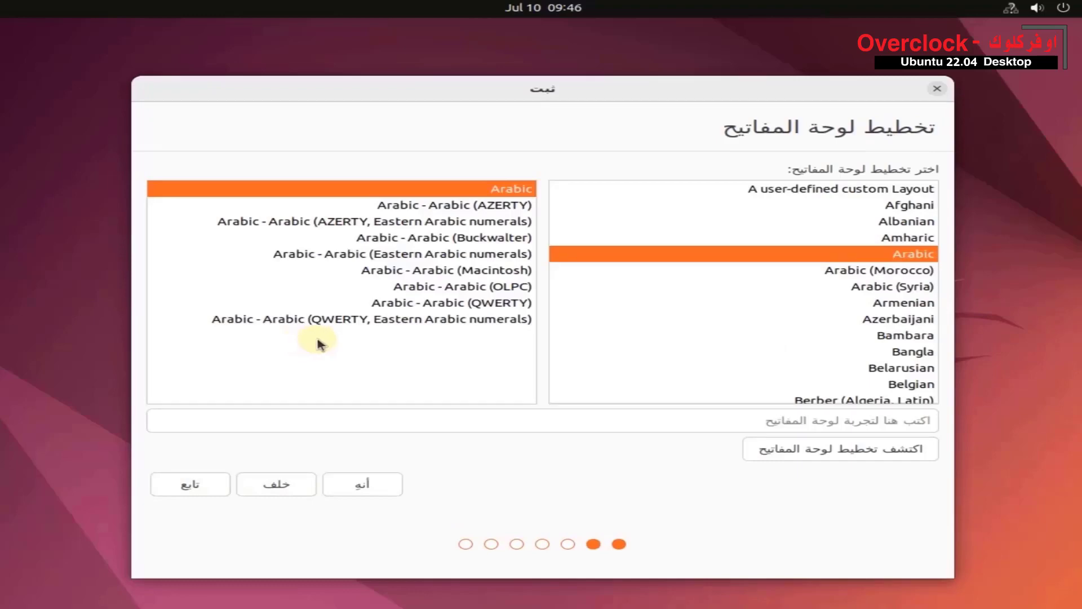
- Choose the English (US) keyboard layout and continue the installation
{"action": "scroll", "coordinate": [789, 299], "scroll_direction": "down", "scroll_amount": 5}
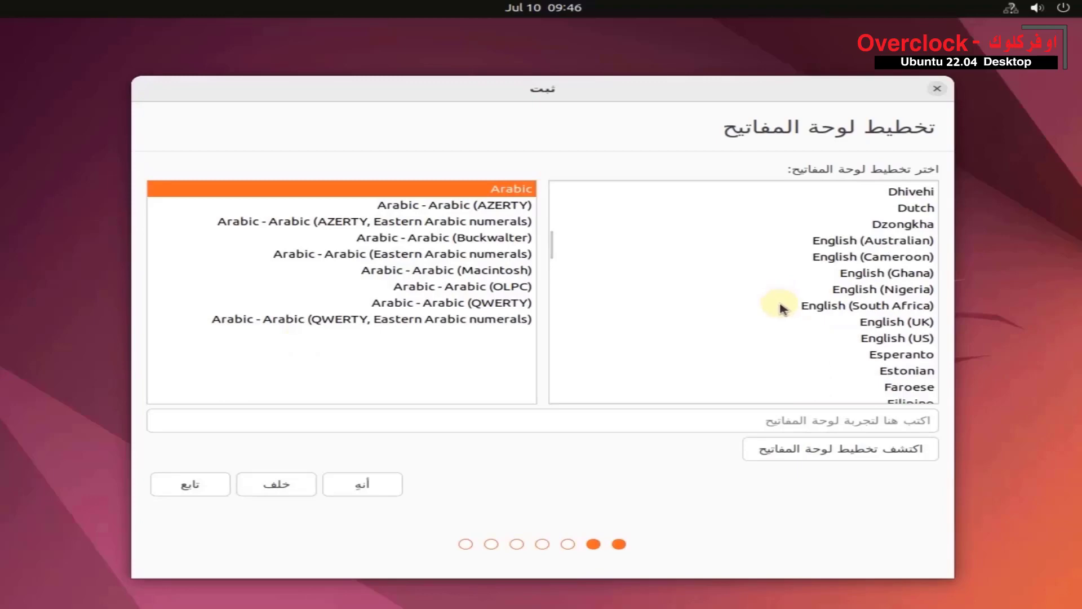
{"action": "left_click", "coordinate": [914, 341]}
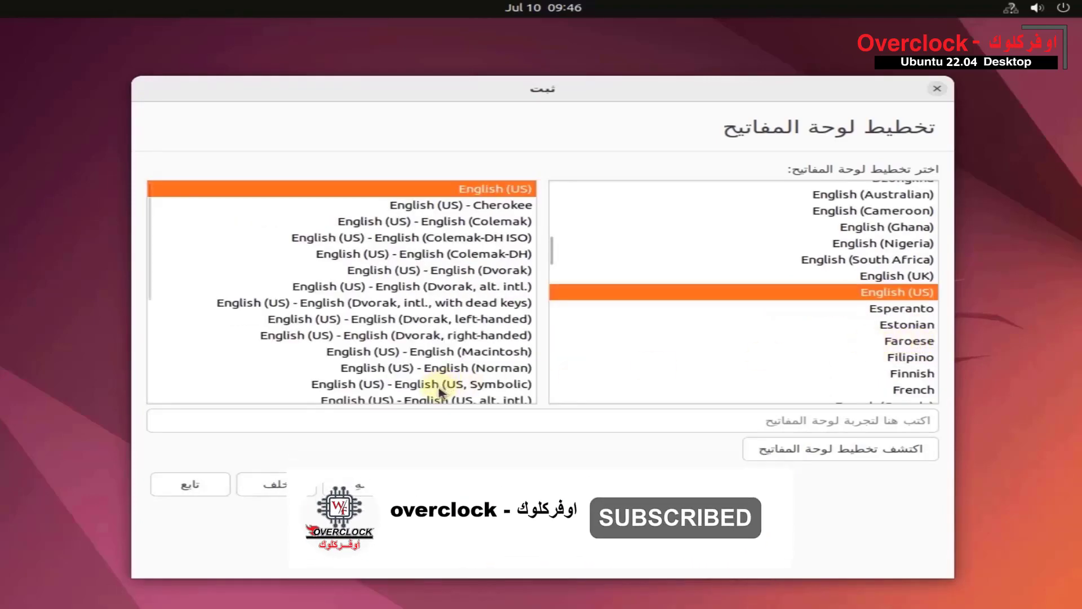
{"action": "left_click", "coordinate": [190, 493]}
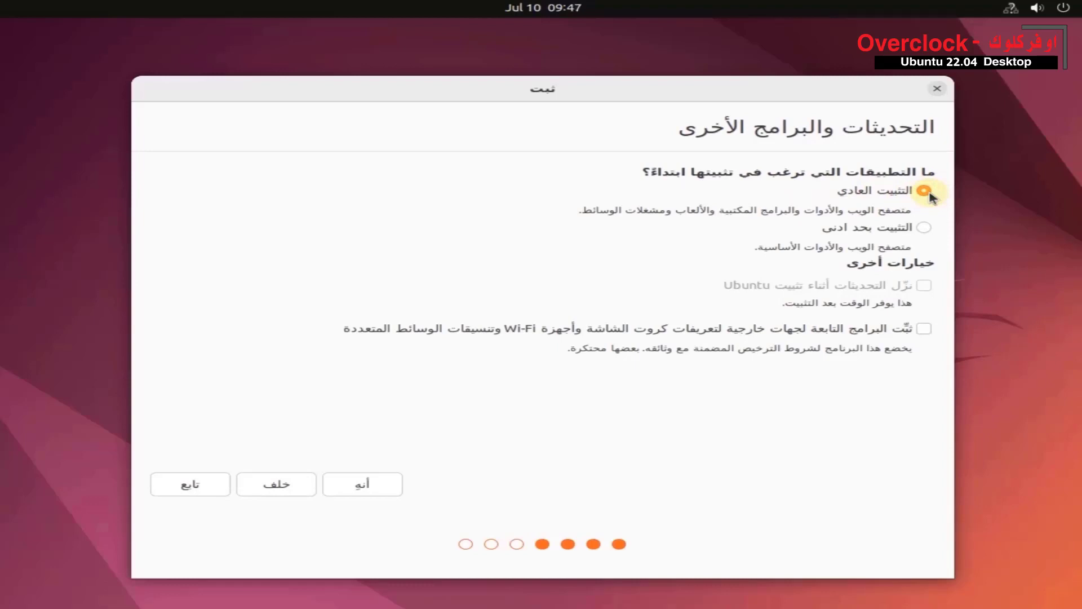
- Include third-party graphics, Wi-Fi and media software in the normal installation, and confirm erasing the disk to install Ubuntu
{"action": "left_click", "coordinate": [923, 330]}
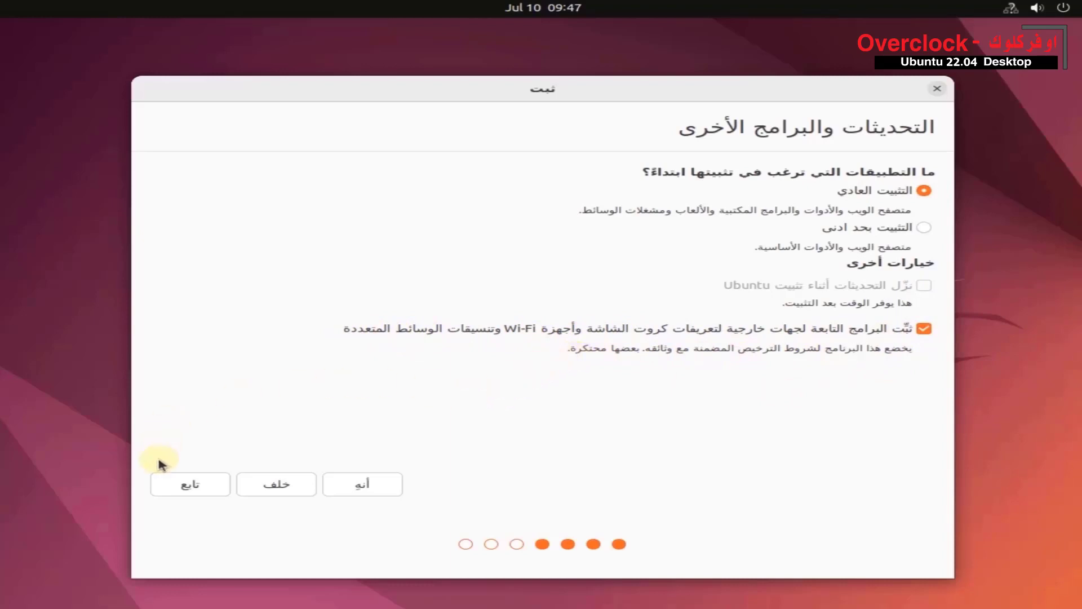
{"action": "left_click", "coordinate": [177, 494]}
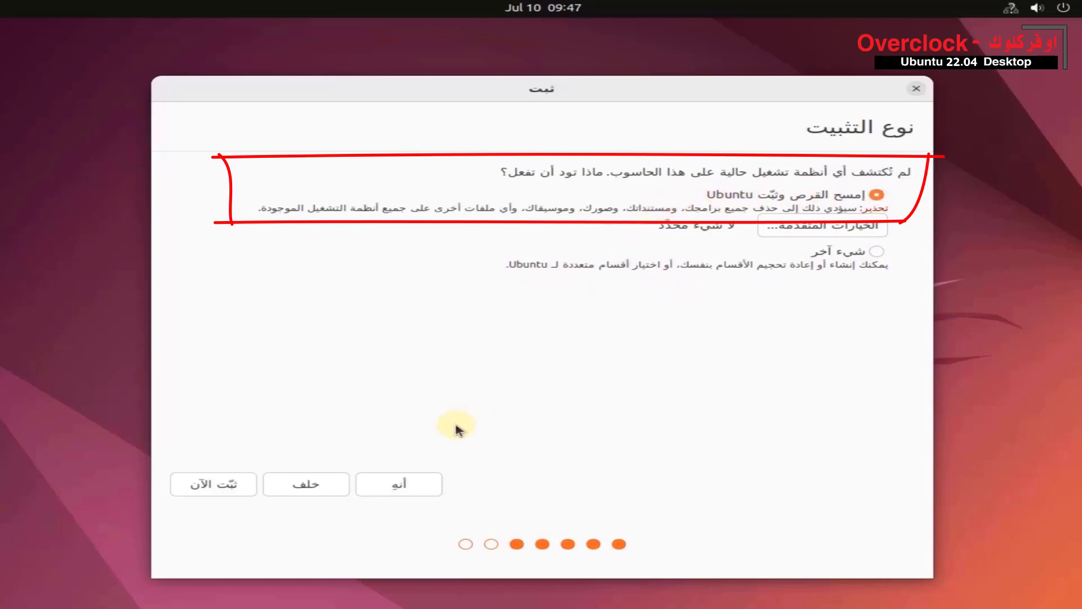
{"action": "left_click", "coordinate": [213, 484]}
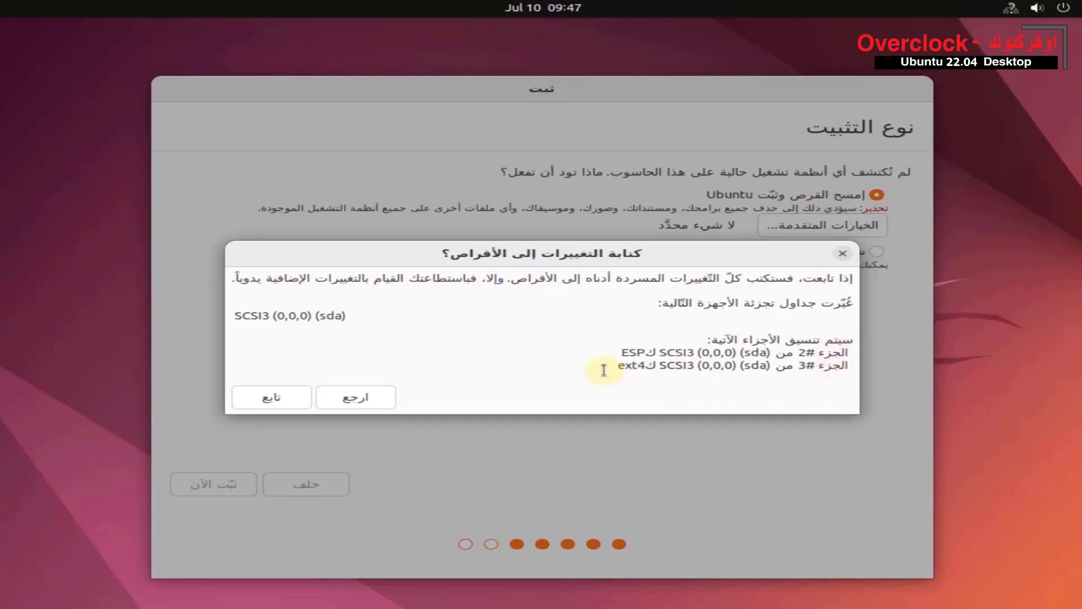
{"action": "left_click", "coordinate": [272, 409]}
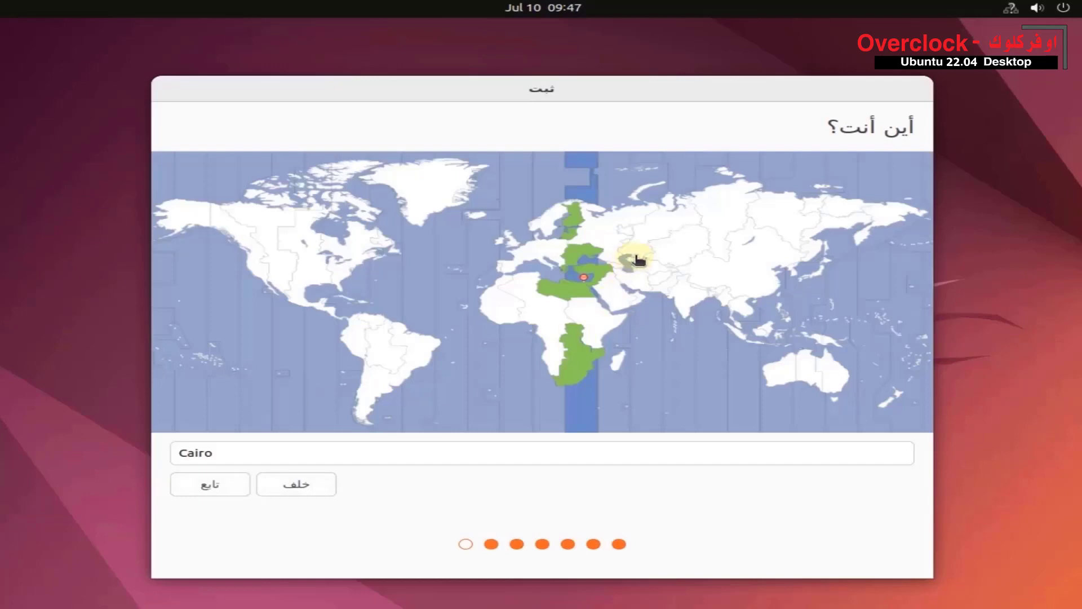
{"action": "left_click", "coordinate": [670, 251]}
{"action": "left_click", "coordinate": [755, 242]}
{"action": "left_click", "coordinate": [852, 228]}
{"action": "left_click", "coordinate": [570, 242]}
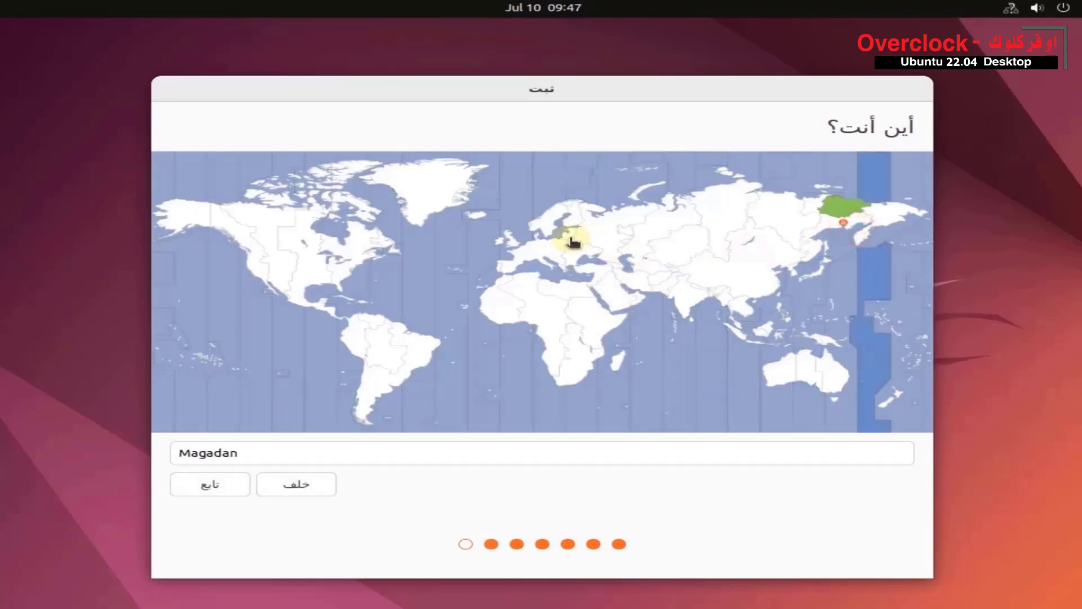
- Set the location to Cairo on the time zone map and continue to the account details
{"action": "left_click", "coordinate": [585, 298]}
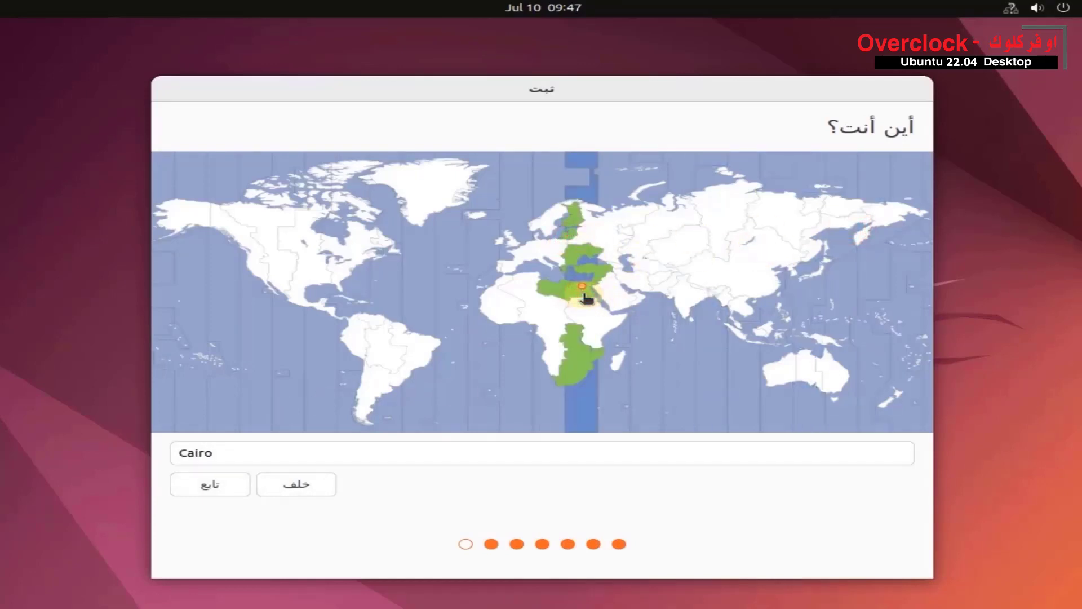
{"action": "left_click", "coordinate": [210, 493]}
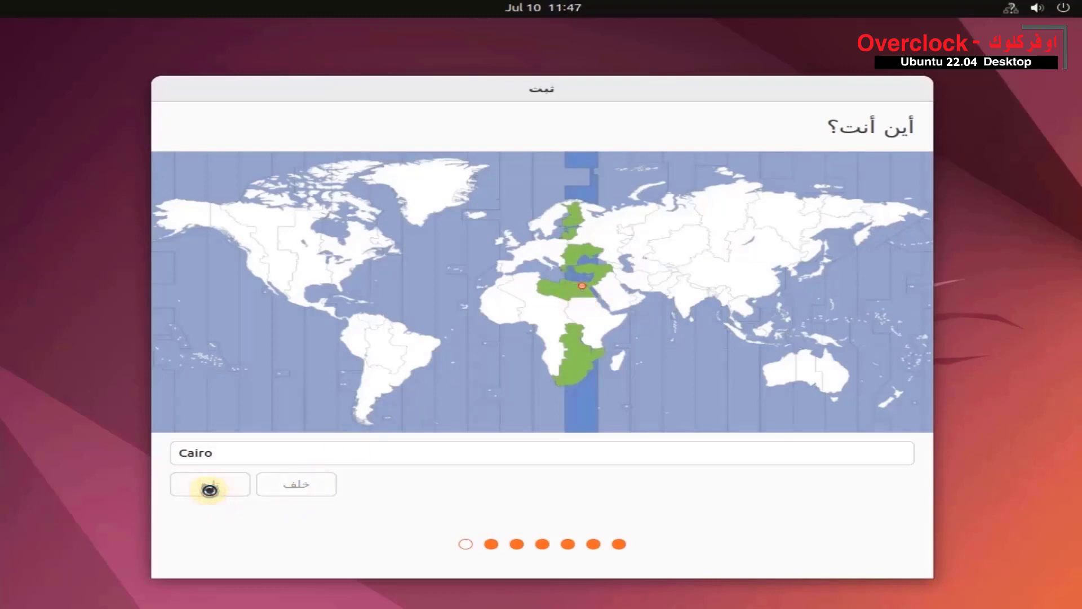
{"action": "left_click", "coordinate": [210, 488]}
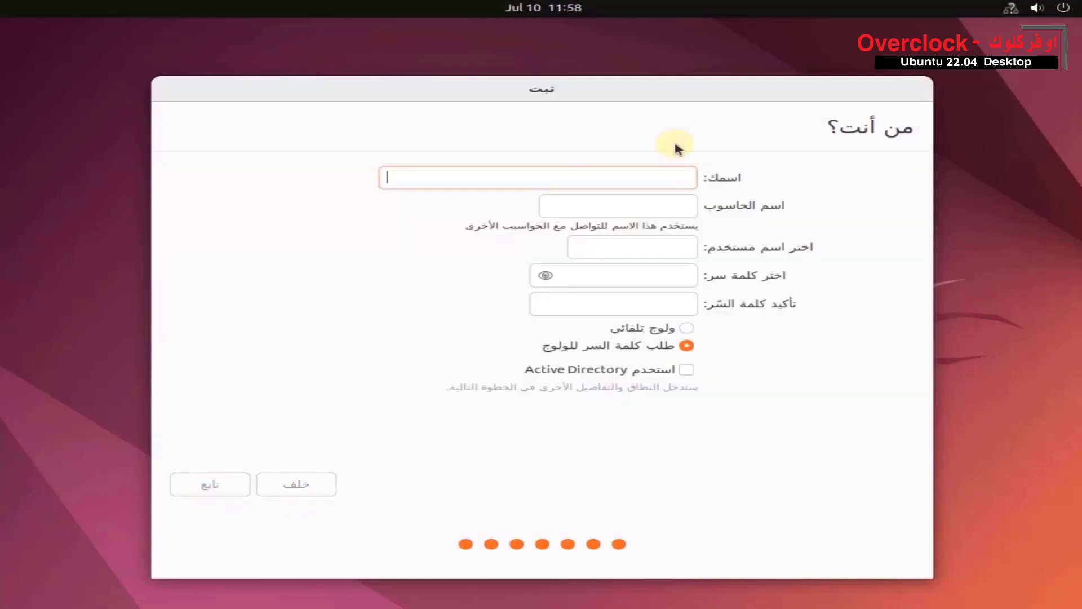
- Set the name and username to overclock, enter and confirm the account password, and choose automatic login
{"action": "type", "text": "ov"}
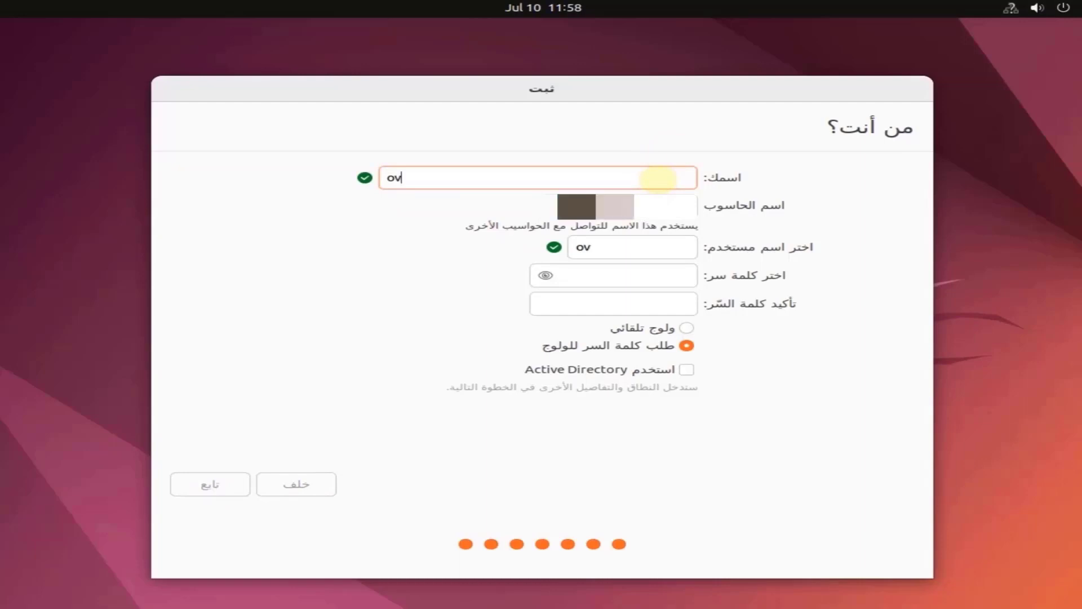
{"action": "type", "text": "erclock"}
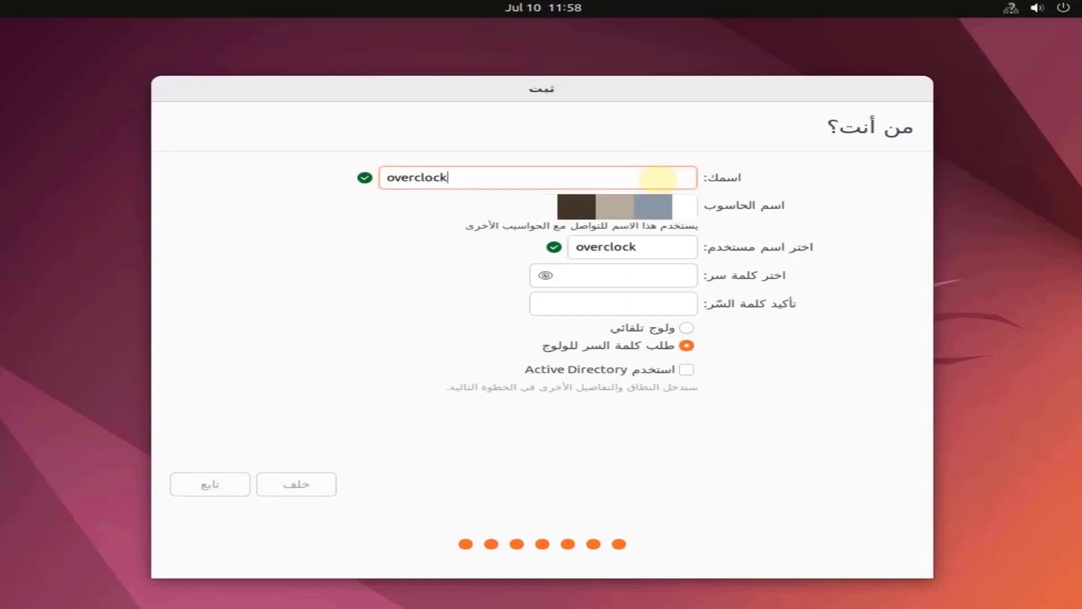
{"action": "left_click", "coordinate": [609, 275]}
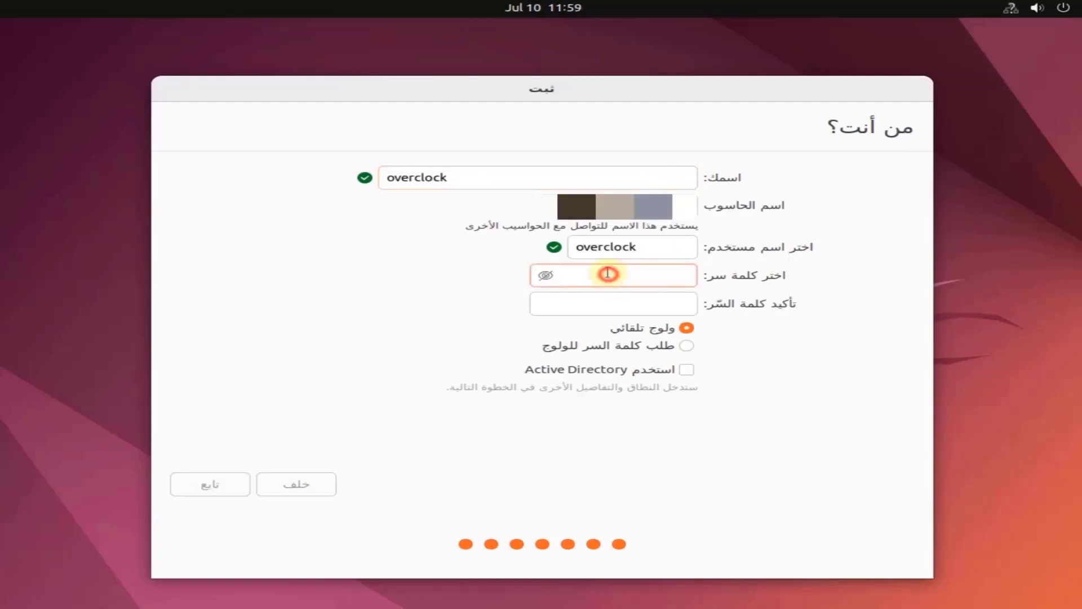
{"action": "type", "text": "0"}
{"action": "left_click", "coordinate": [590, 303]}
{"action": "type", "text": "0"}
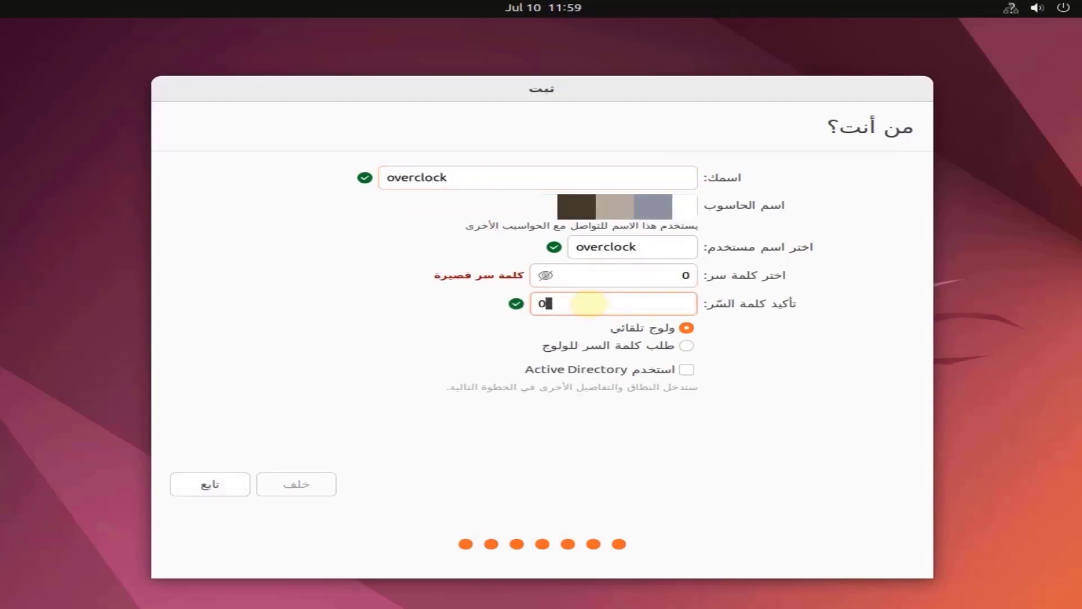
- Confirm automatic login for the new account and start the installation
{"action": "left_click", "coordinate": [690, 331]}
{"action": "left_click", "coordinate": [209, 488]}
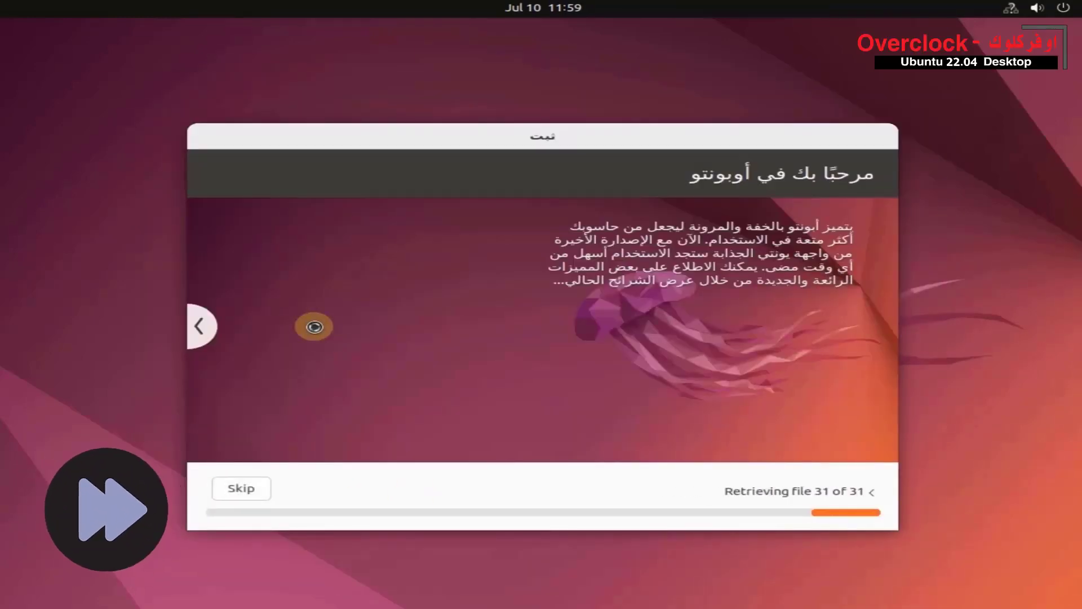
- Look through the installer's slides about Ubuntu's apps and features while the installation runs
{"action": "left_click", "coordinate": [201, 328]}
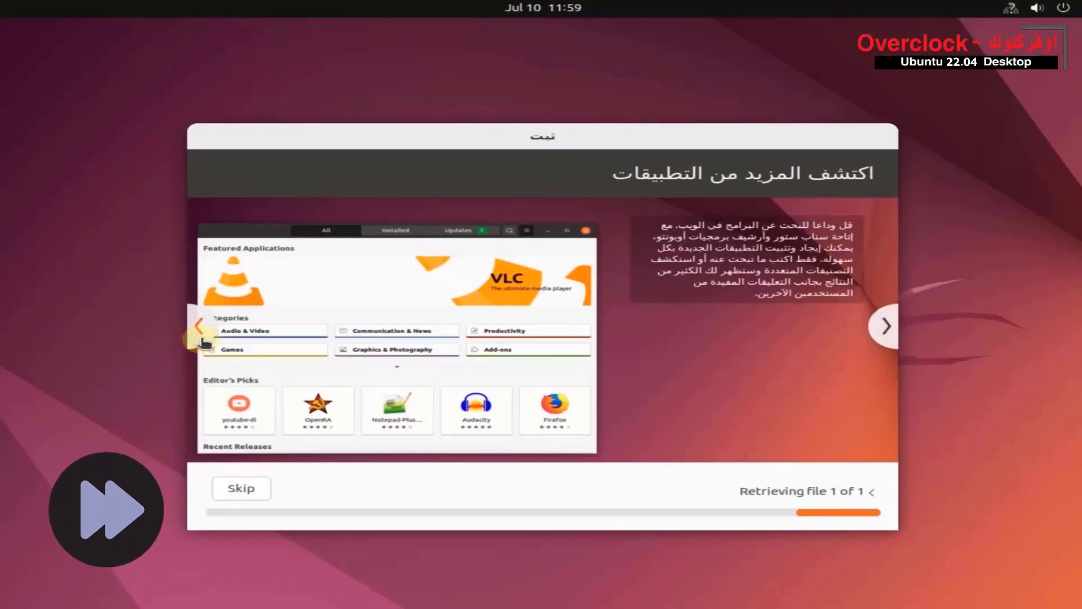
{"action": "left_click", "coordinate": [201, 338]}
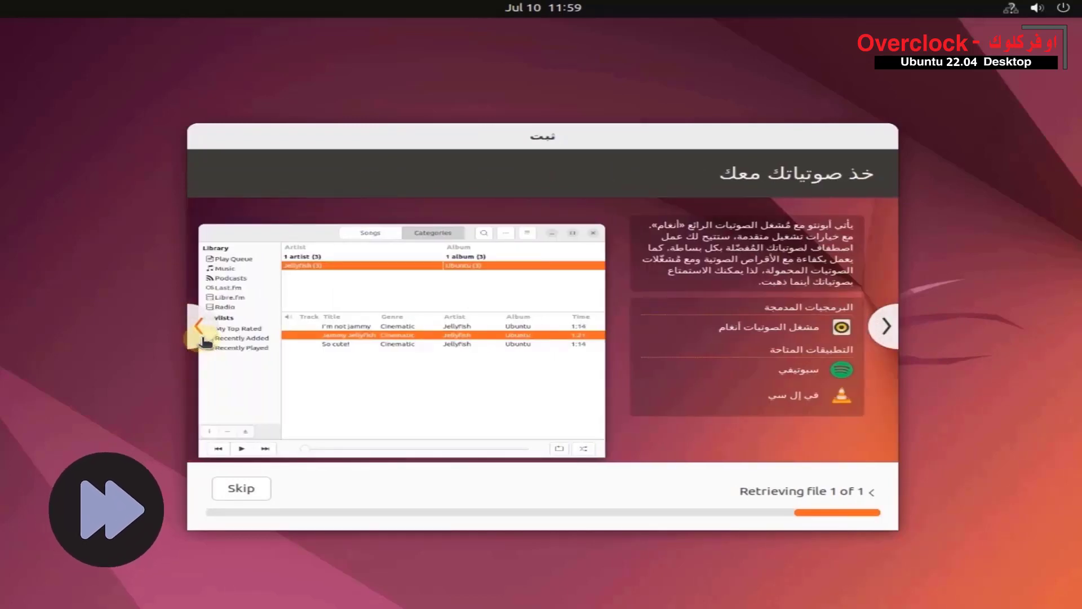
{"action": "left_click", "coordinate": [202, 339]}
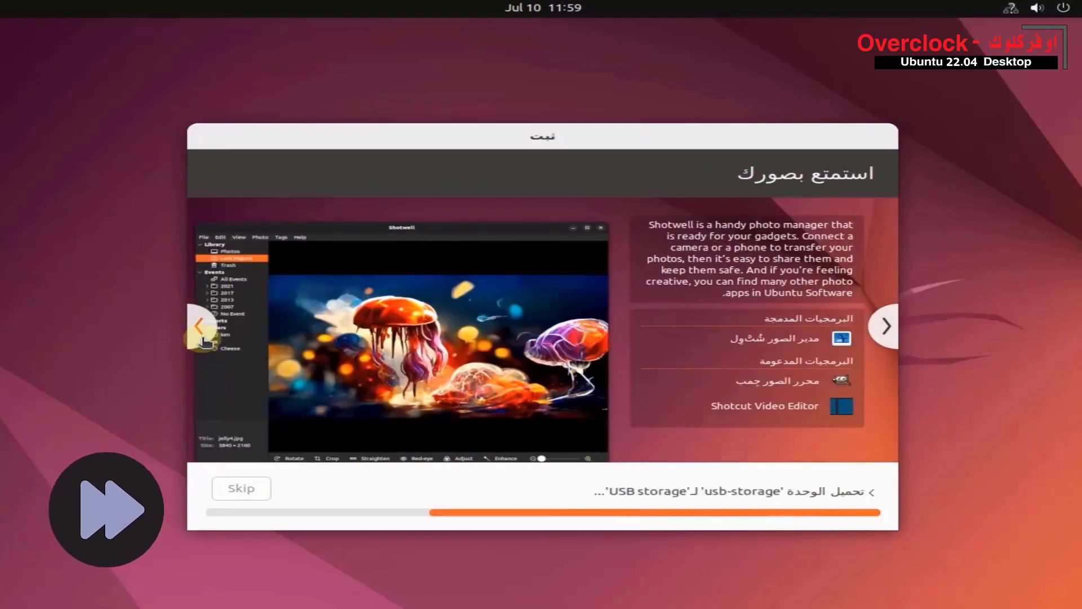
{"action": "left_click", "coordinate": [202, 339]}
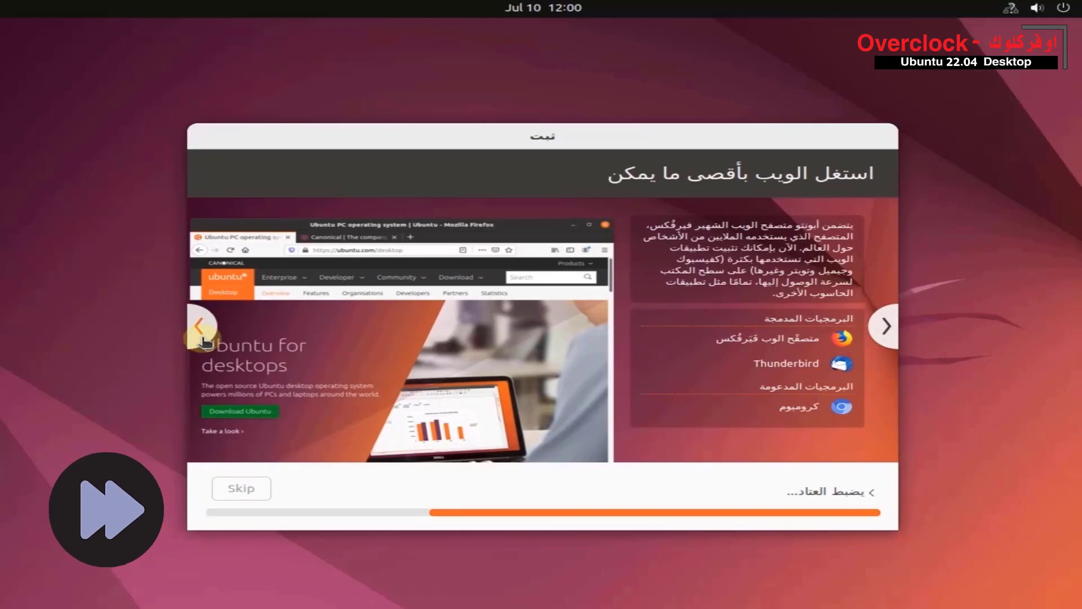
{"action": "left_click", "coordinate": [204, 339]}
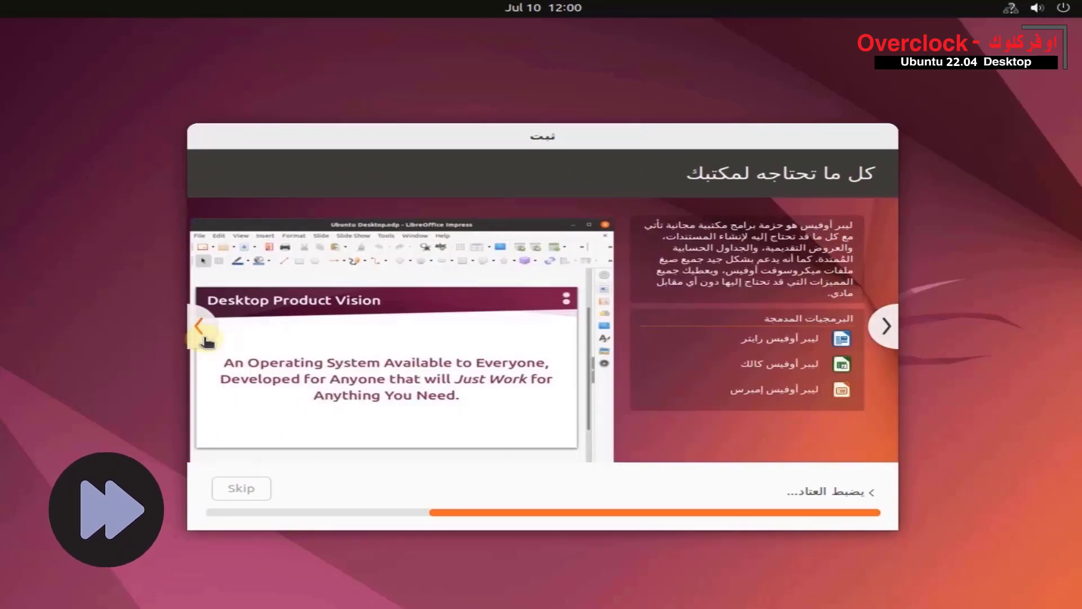
{"action": "left_click", "coordinate": [206, 340]}
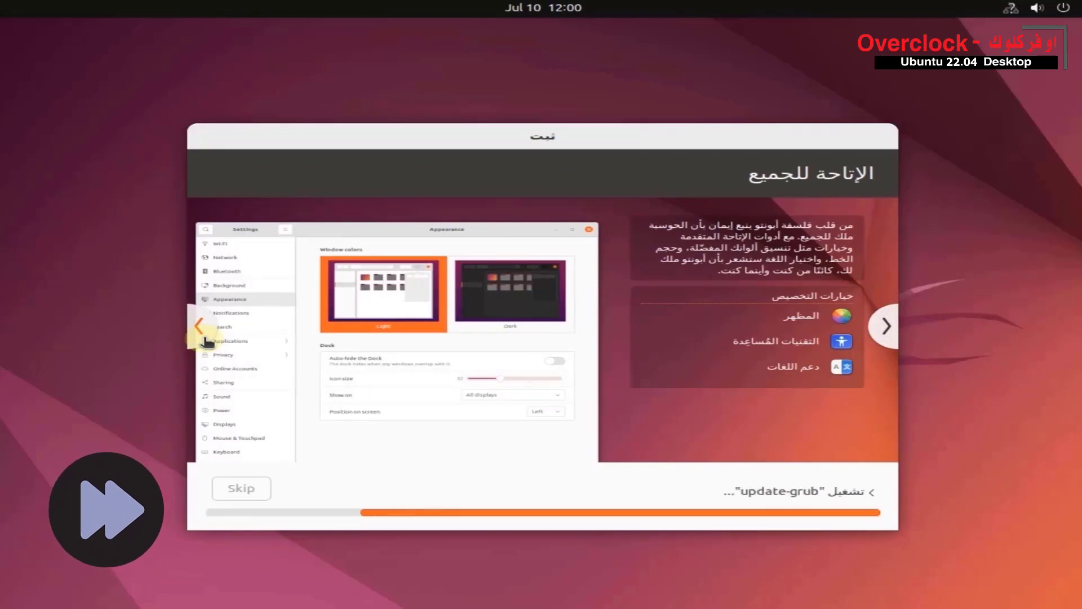
{"action": "left_click", "coordinate": [206, 339]}
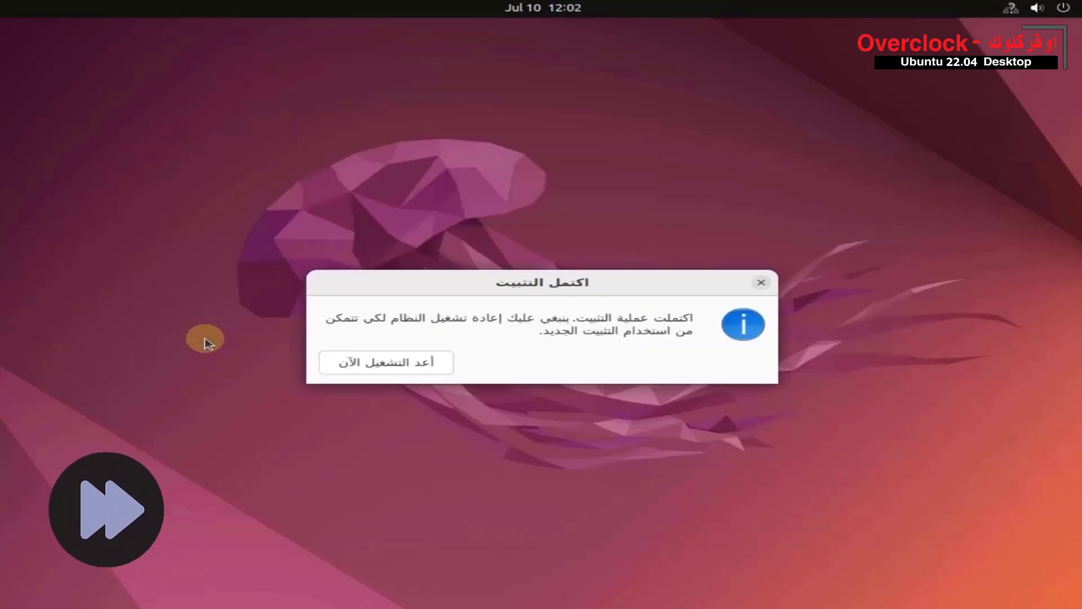
- Restart the computer to use the new installation and confirm that the installation medium is removed
{"action": "left_click", "coordinate": [386, 363]}
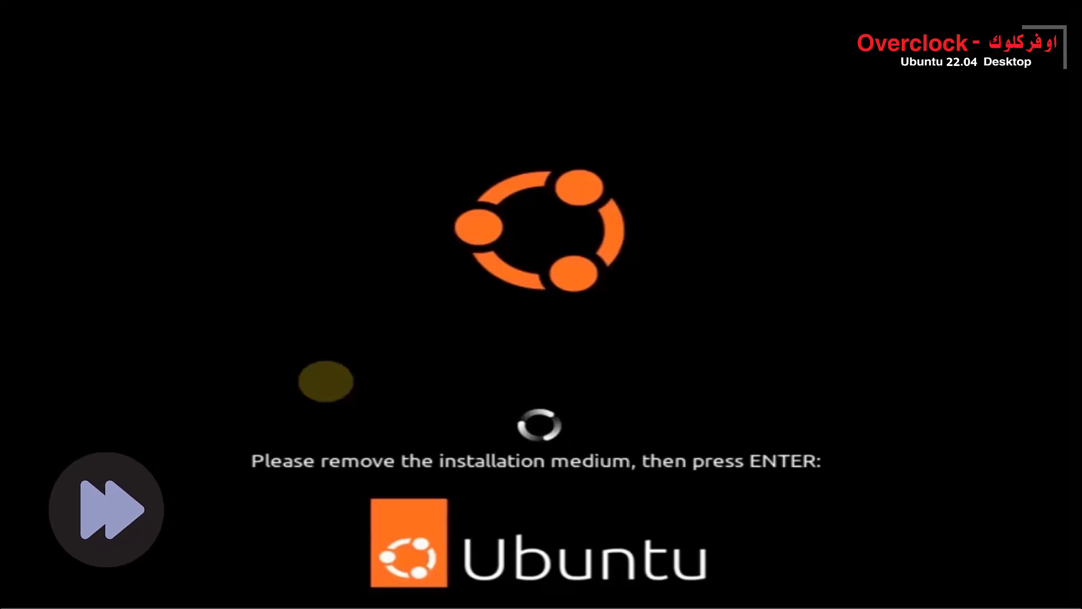
{"action": "key", "text": "Return"}
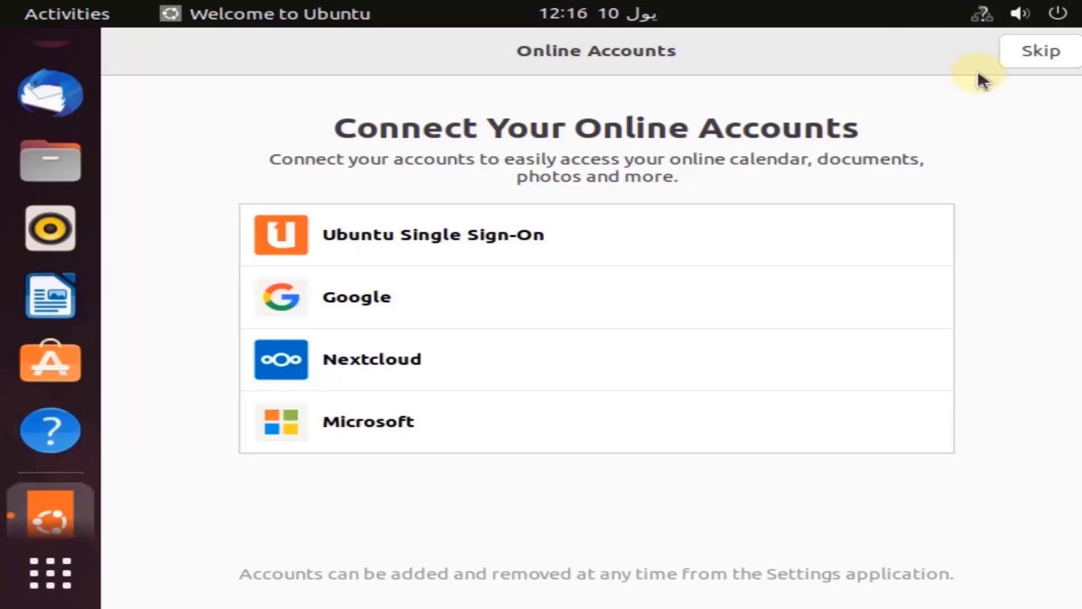
- Go through the Ubuntu welcome pages, skipping online accounts, declining to send system info and leaving Location Services off
{"action": "left_click", "coordinate": [1046, 57]}
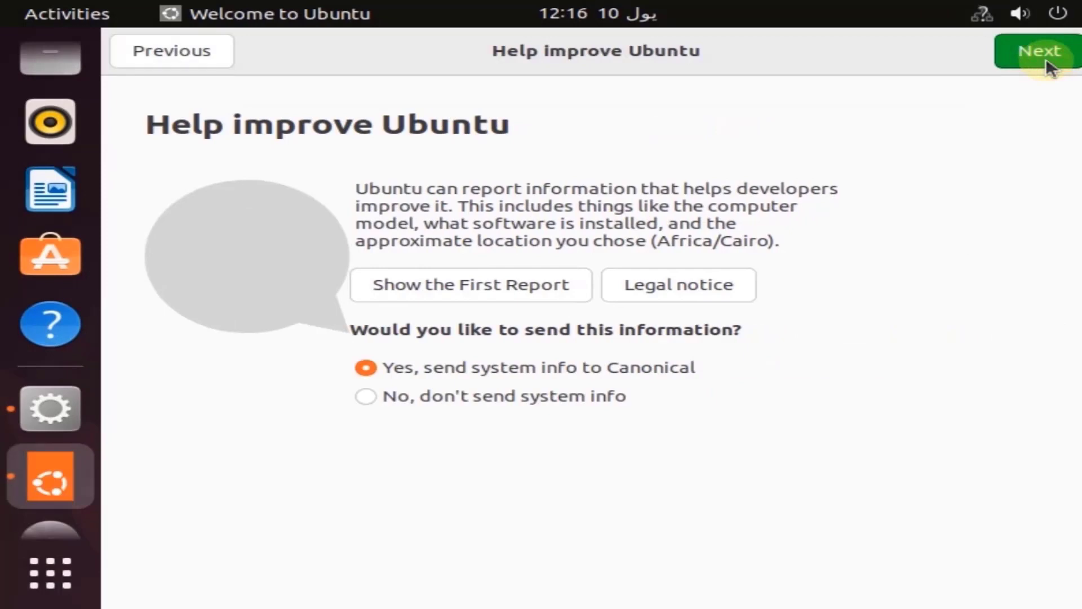
{"action": "left_click", "coordinate": [546, 401]}
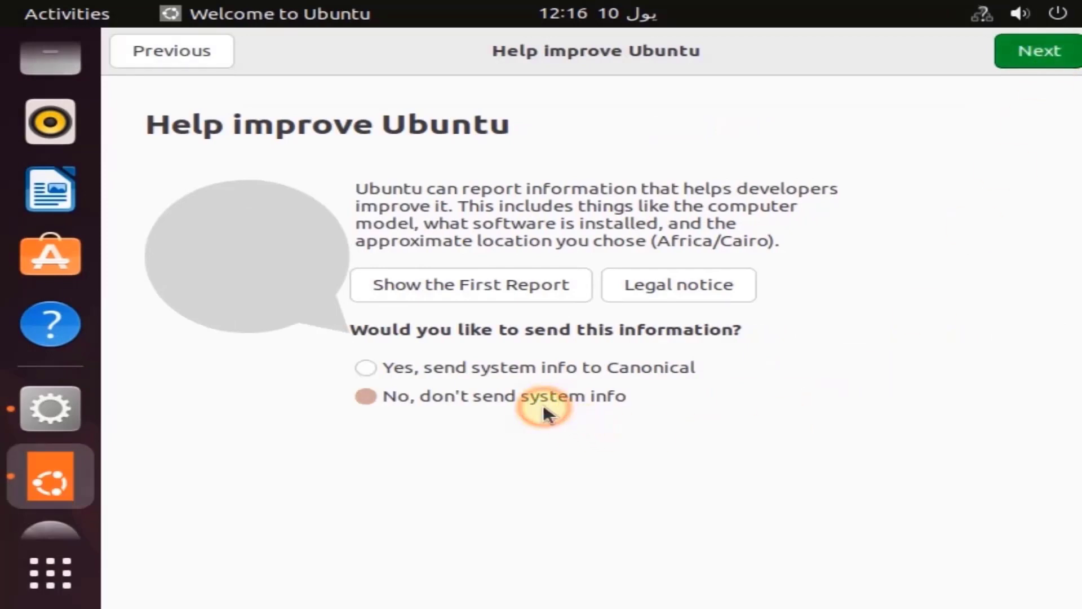
{"action": "left_click", "coordinate": [1032, 56]}
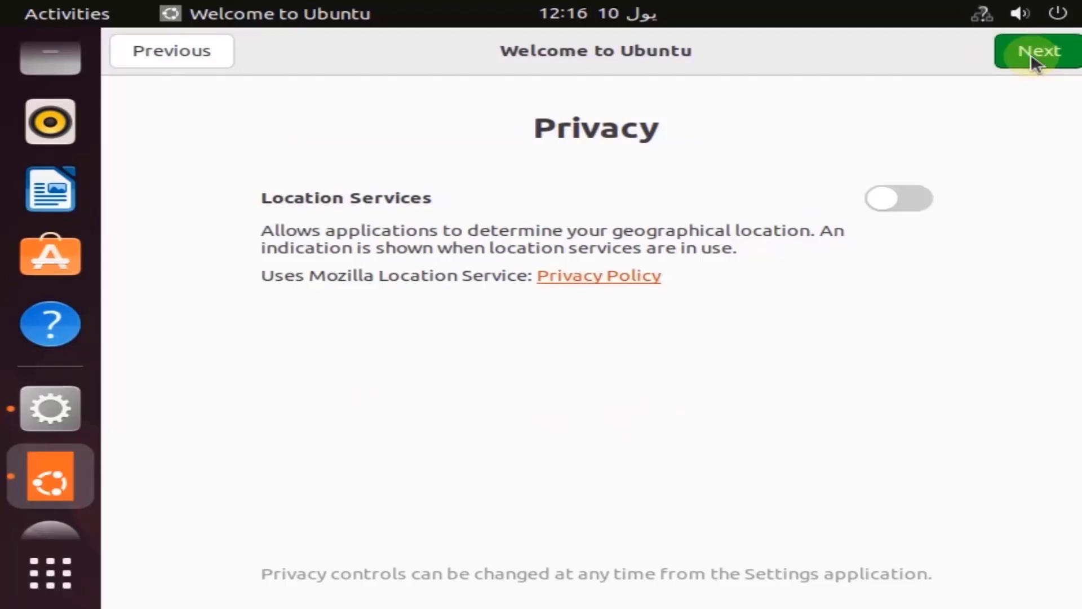
{"action": "left_click", "coordinate": [1034, 60]}
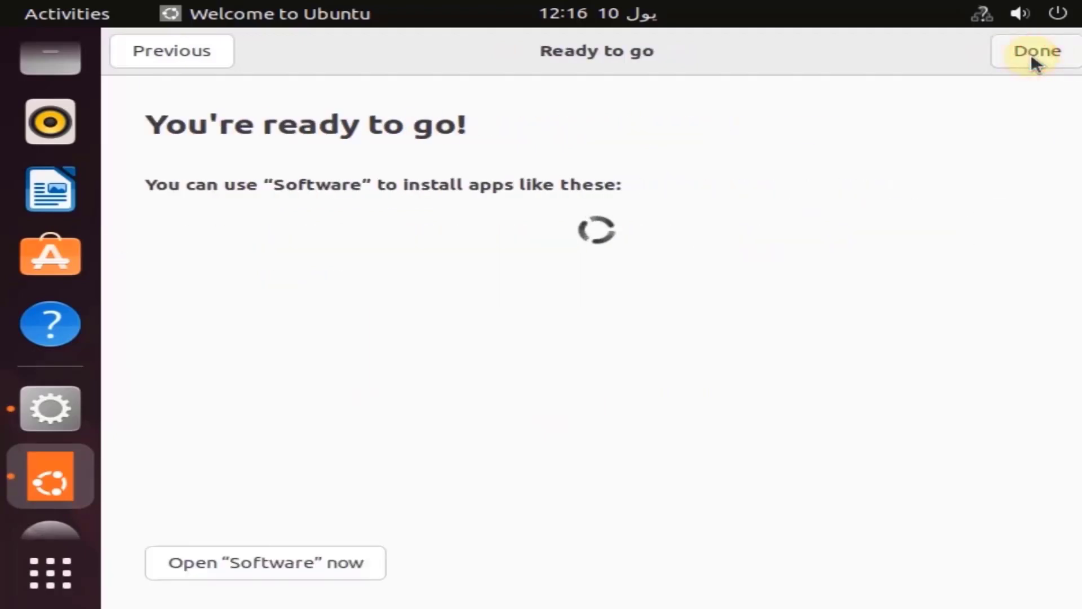
- Look at the volume, network and power options in the system menu
{"action": "left_click", "coordinate": [1026, 12]}
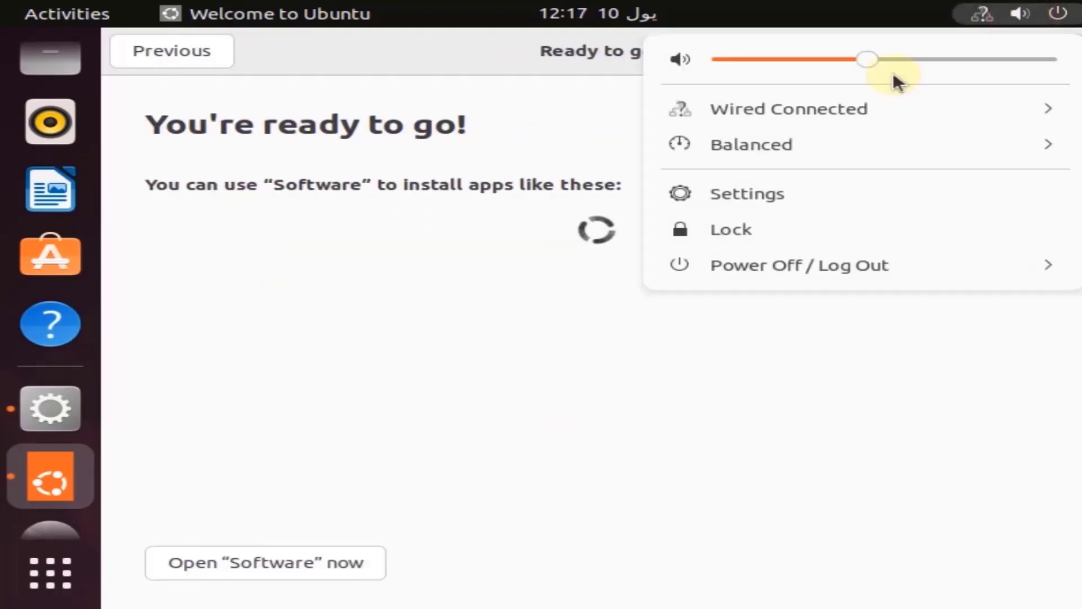
{"action": "left_click_drag", "start_coordinate": [893, 72], "coordinate": [1073, 73]}
{"action": "left_click", "coordinate": [903, 21]}
- Finish the Ubuntu welcome setup and close the notice about incomplete language support
{"action": "left_click", "coordinate": [1048, 53]}
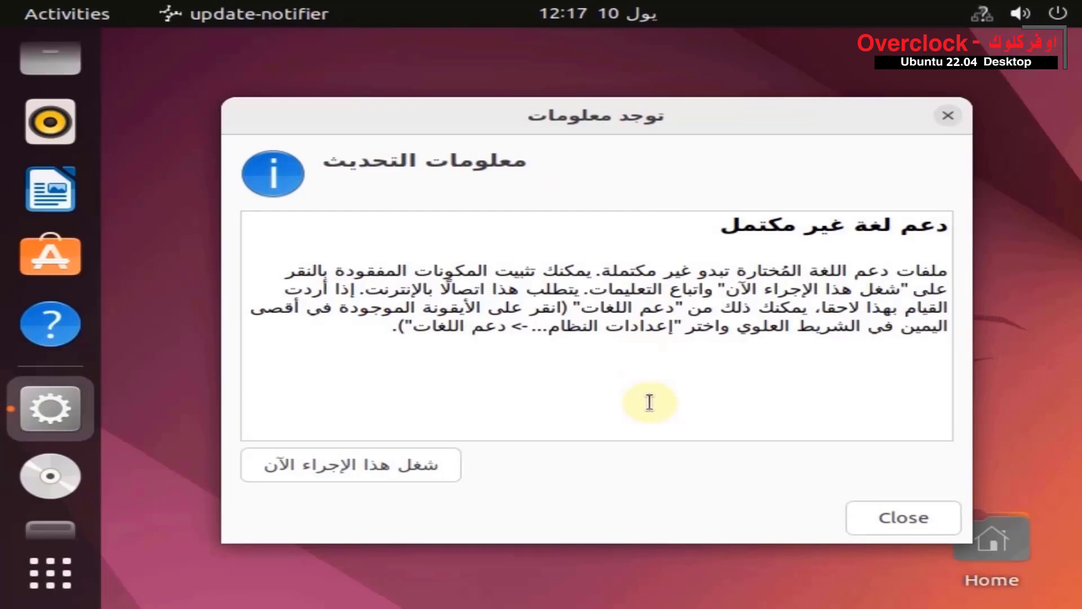
{"action": "left_click", "coordinate": [884, 520]}
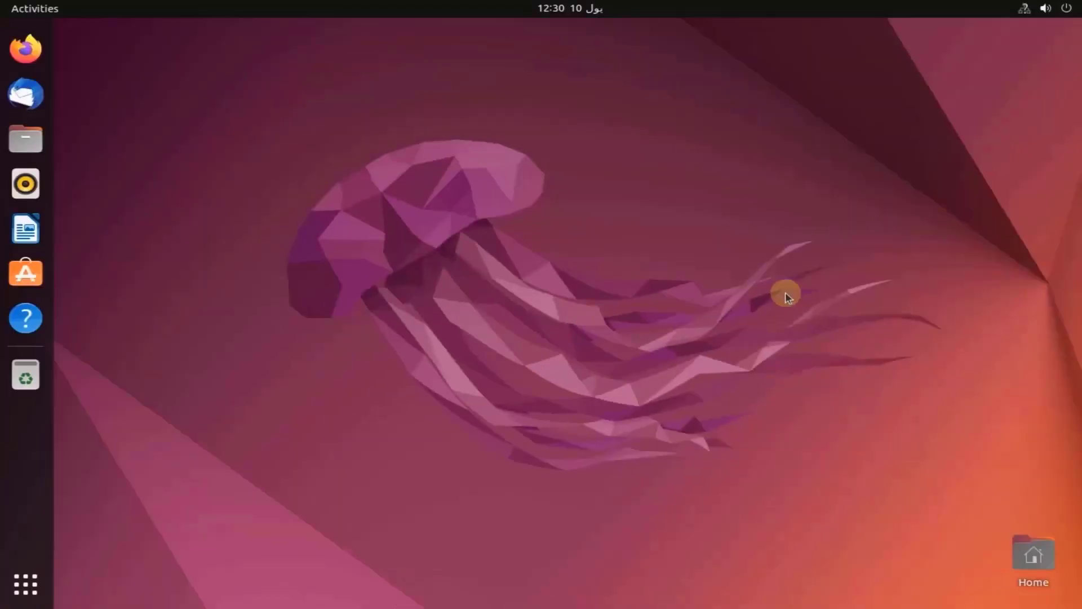
- Examine the Home folder and the Computer root folders under Other Locations, and close the file manager
{"action": "left_click", "coordinate": [1036, 552]}
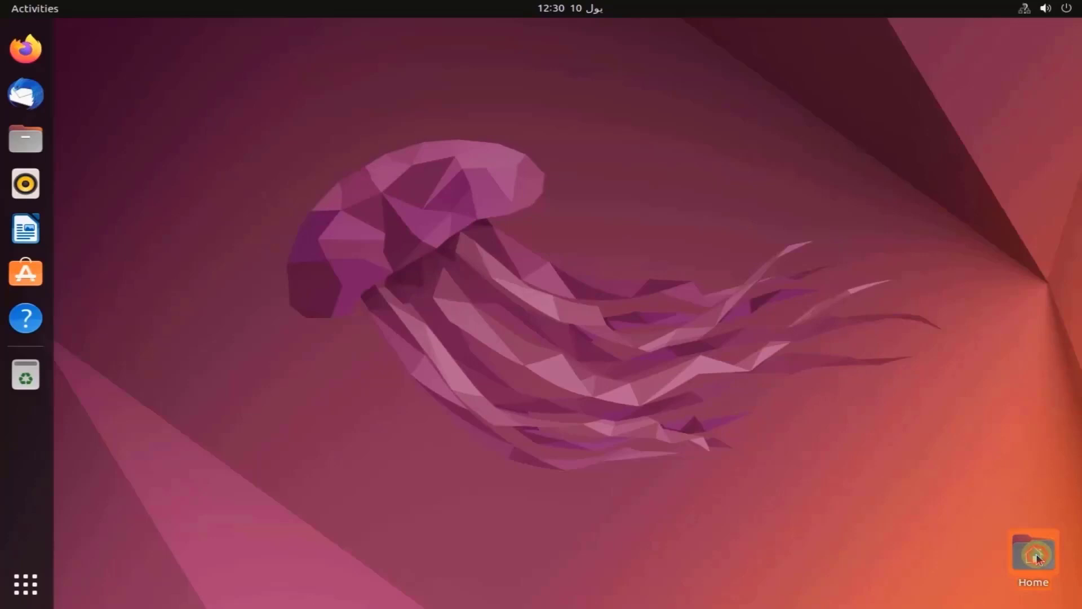
{"action": "double_click", "coordinate": [1036, 553]}
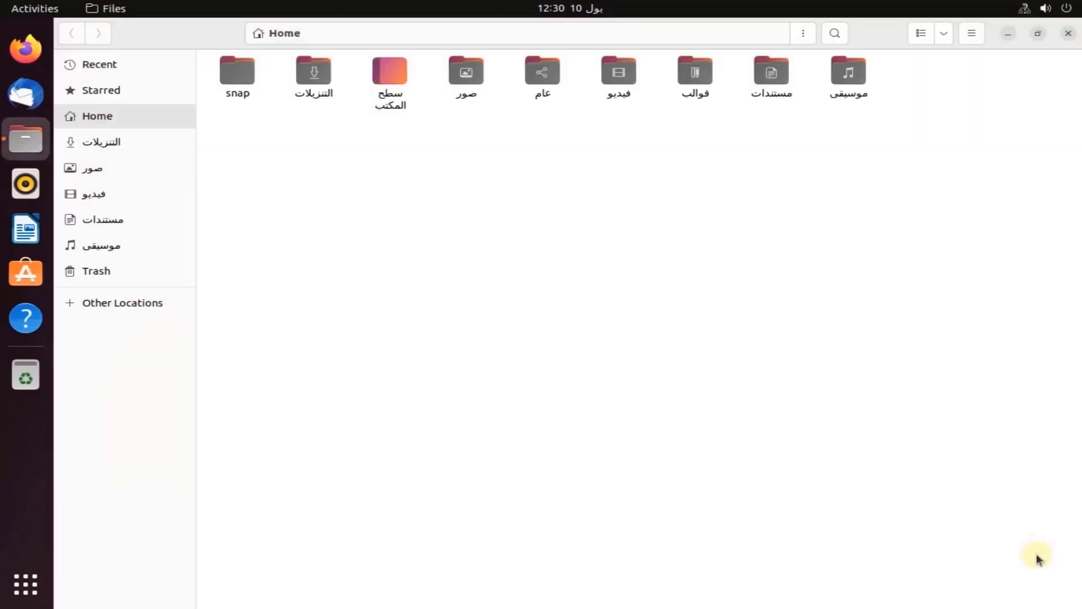
{"action": "left_click", "coordinate": [108, 304]}
{"action": "left_click", "coordinate": [273, 87]}
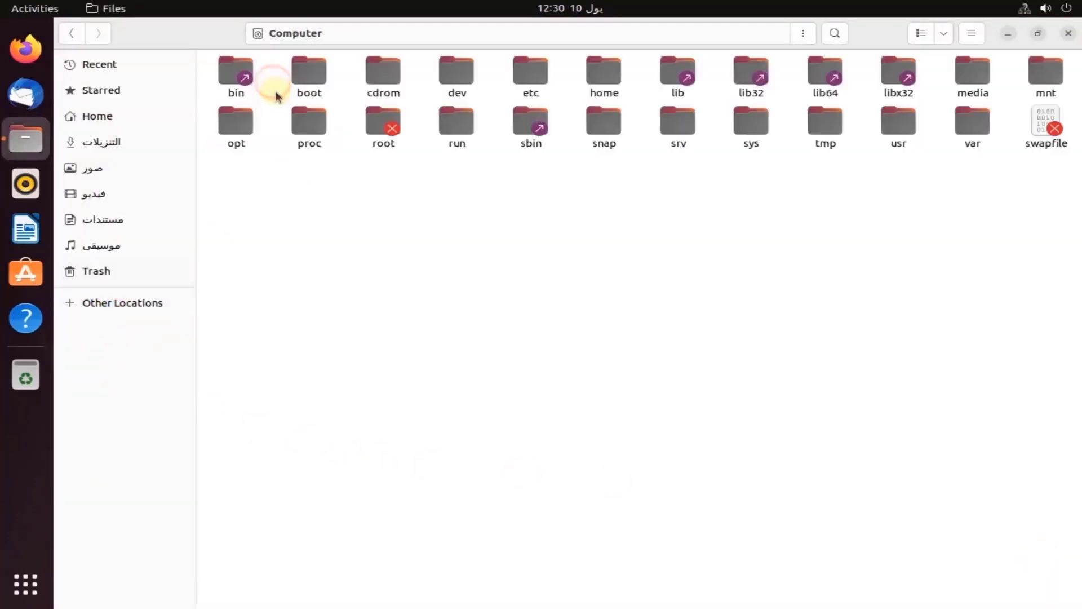
{"action": "left_click", "coordinate": [1068, 33]}
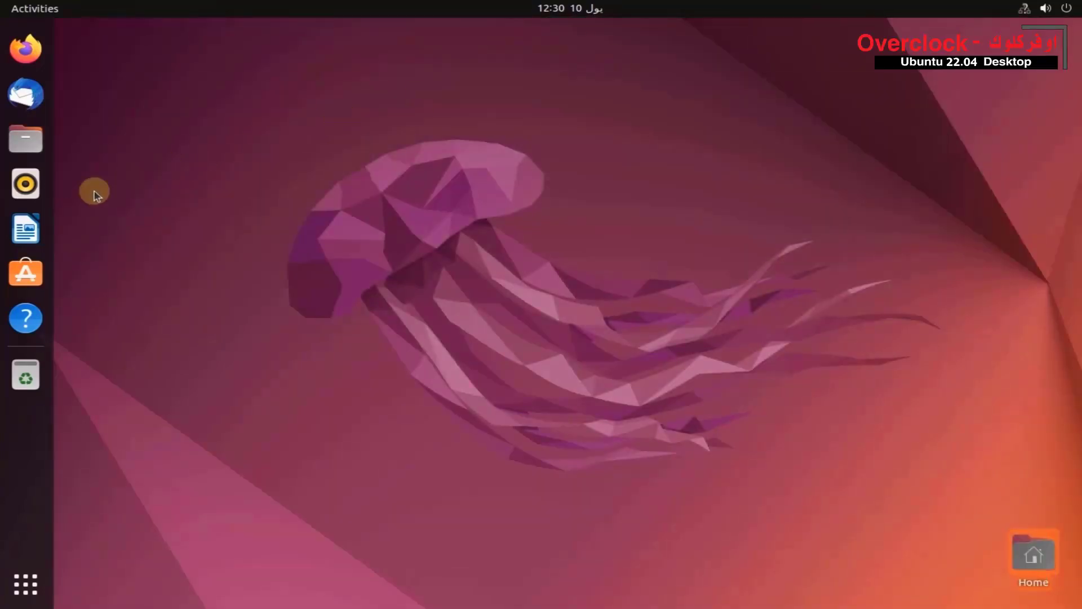
- Launch Firefox and look through both pages of the installed applications
{"action": "left_click", "coordinate": [26, 49]}
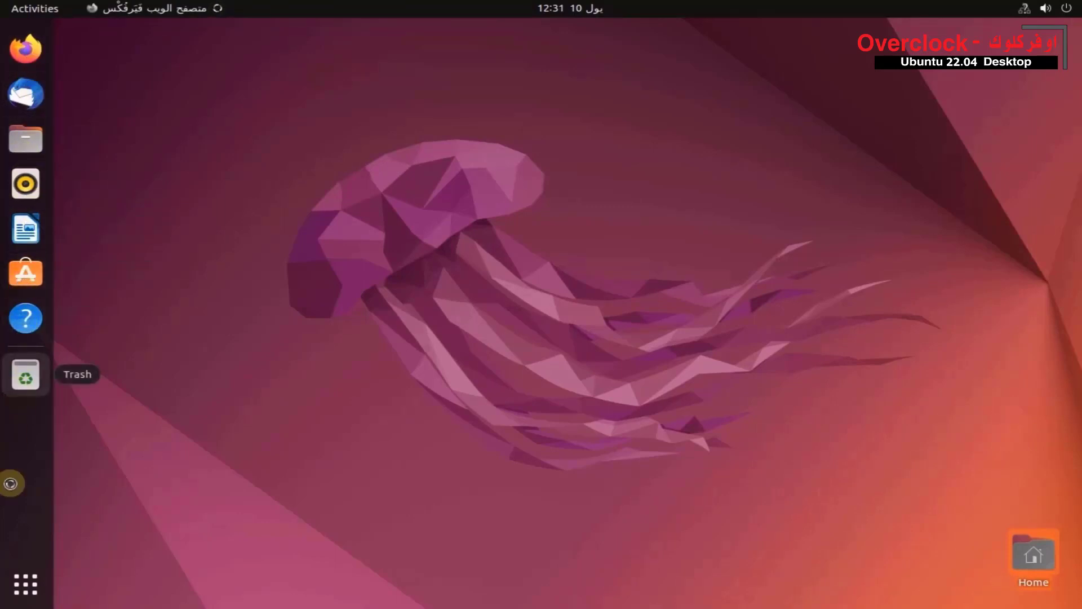
{"action": "left_click", "coordinate": [25, 583]}
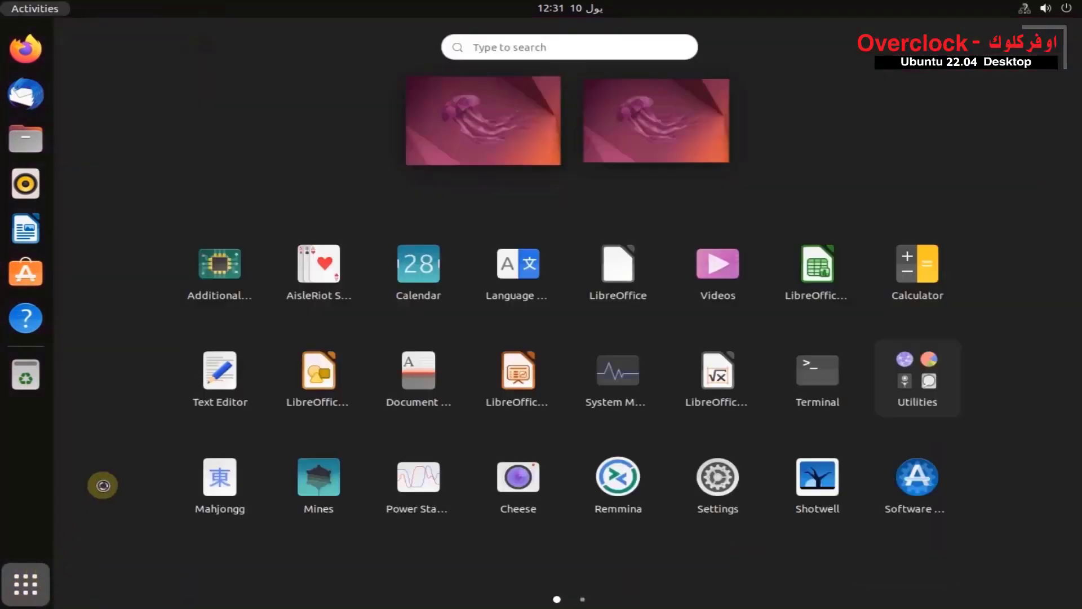
{"action": "scroll", "coordinate": [104, 270], "scroll_direction": "down", "scroll_amount": 1}
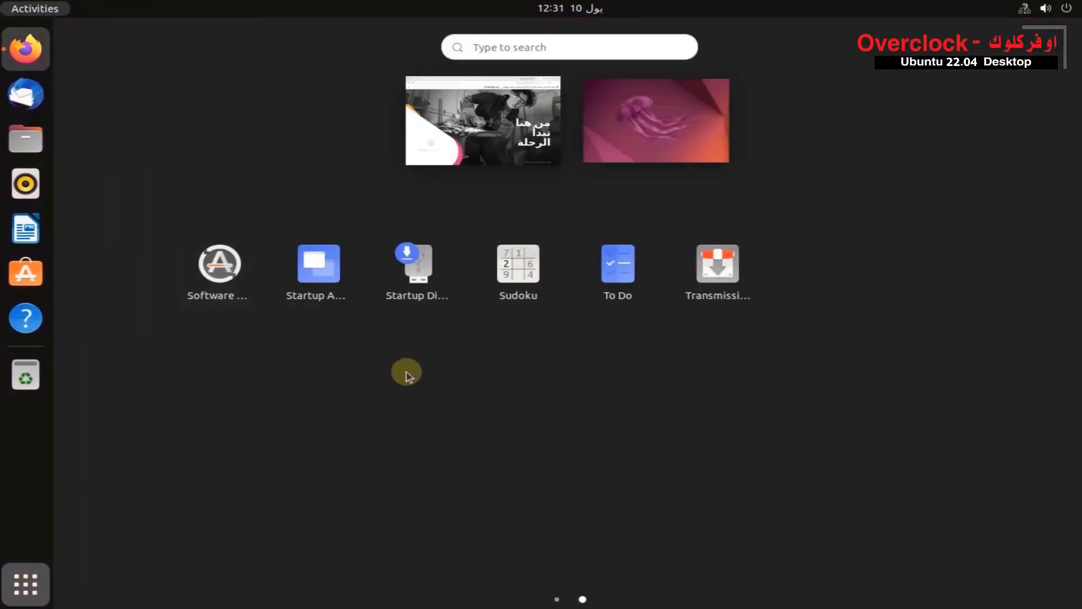
{"action": "scroll", "coordinate": [406, 373], "scroll_direction": "up", "scroll_amount": 1}
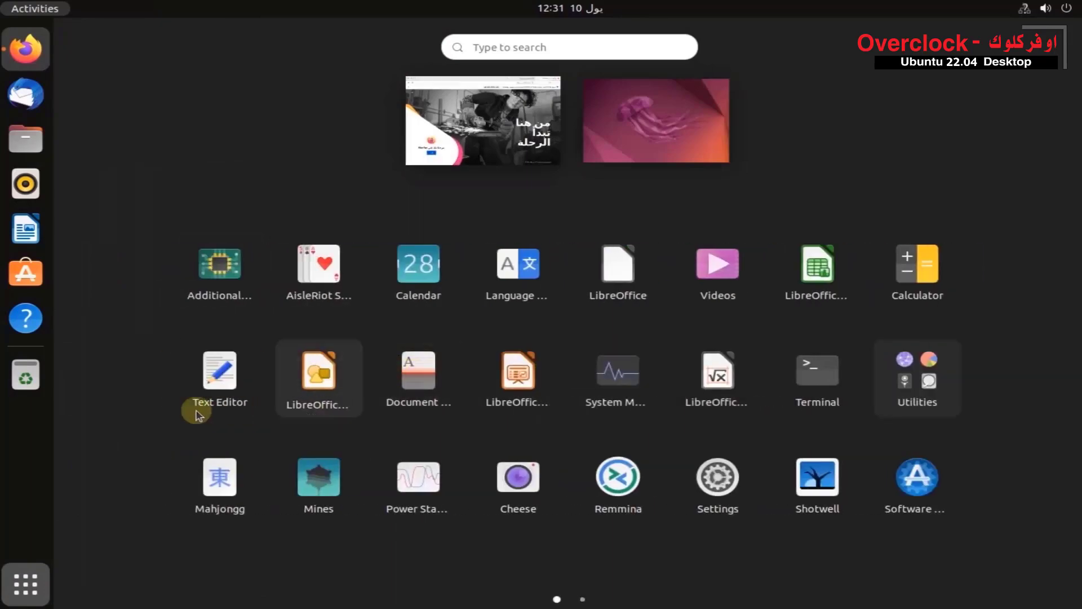